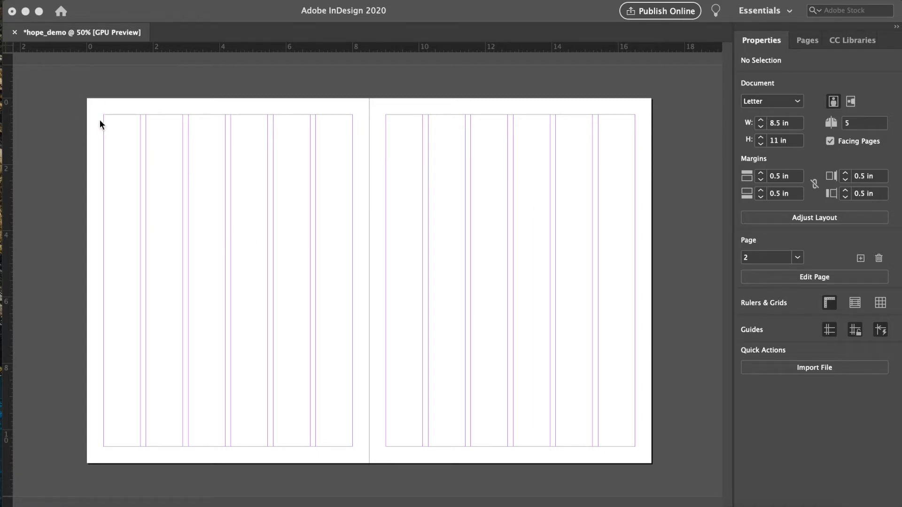
- Create ruler guides with 8 rows fitted to the page across the spread
click(122, 154)
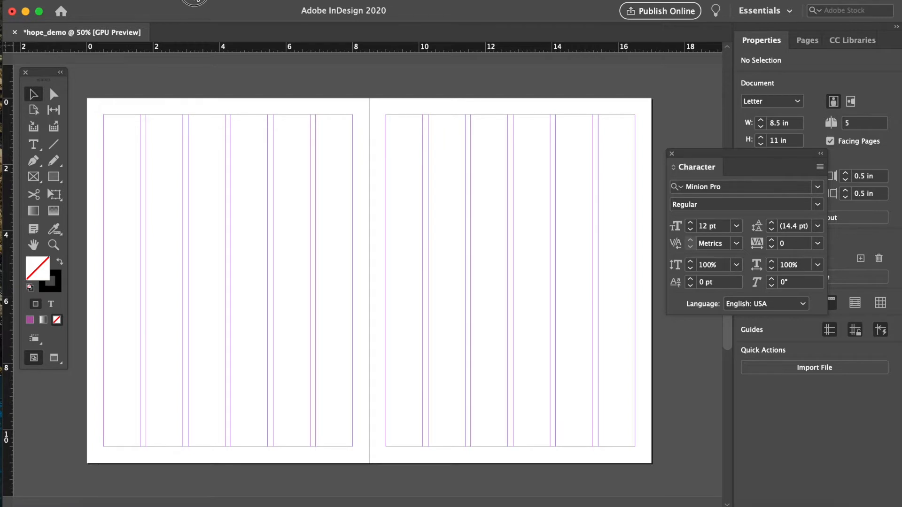
click(168, 2)
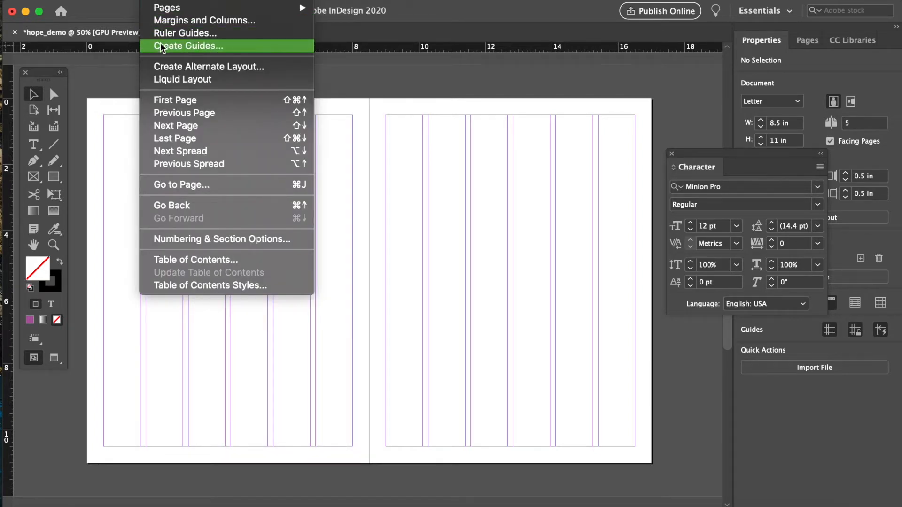
click(235, 45)
drag(512, 188, 523, 114)
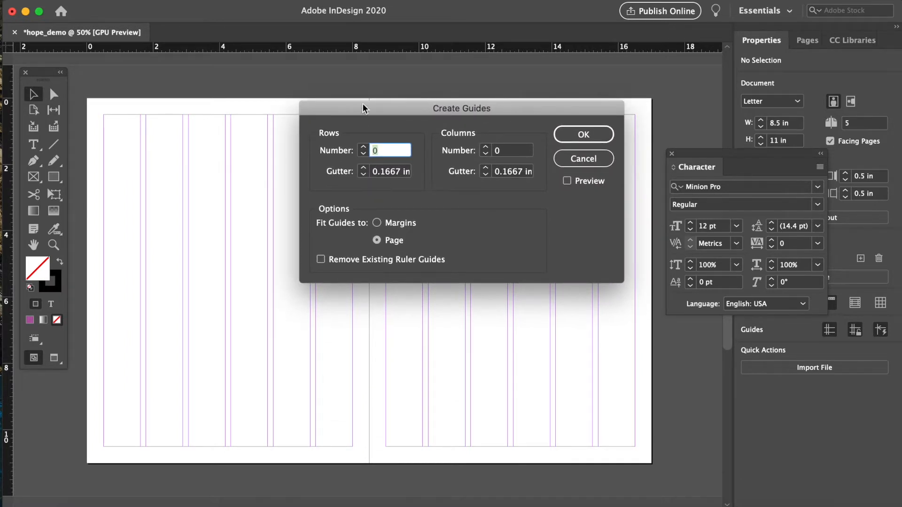
drag(363, 108, 396, 143)
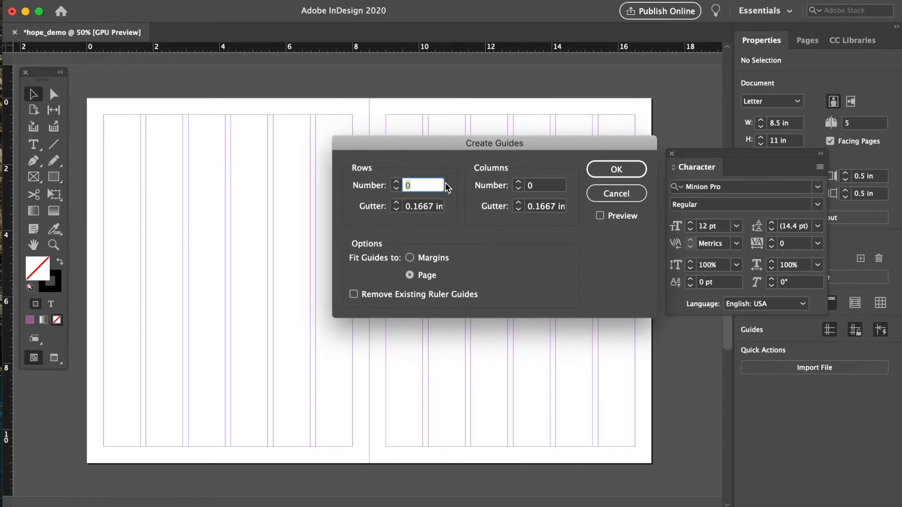
text(8)
click(611, 169)
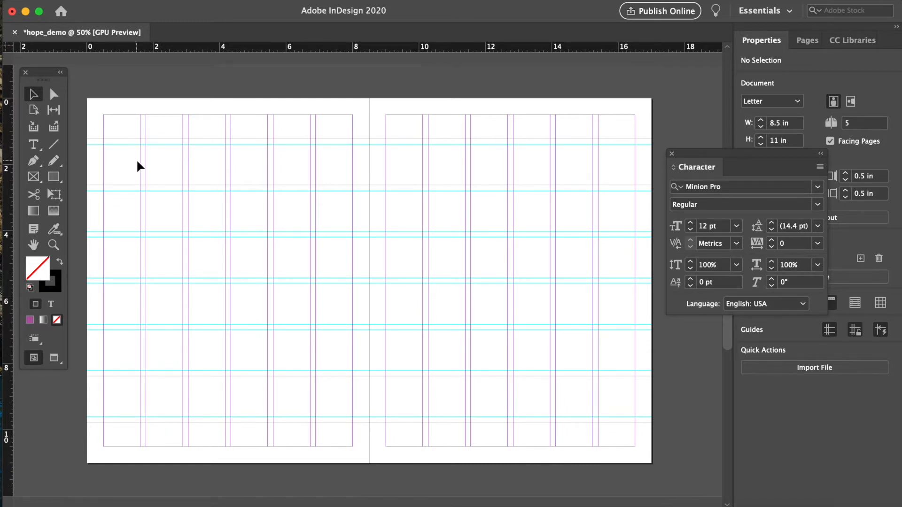
- Draw a rectangle about 6.2 by 3.5 in from the top-left margin corner of the left page
key(super+equal)
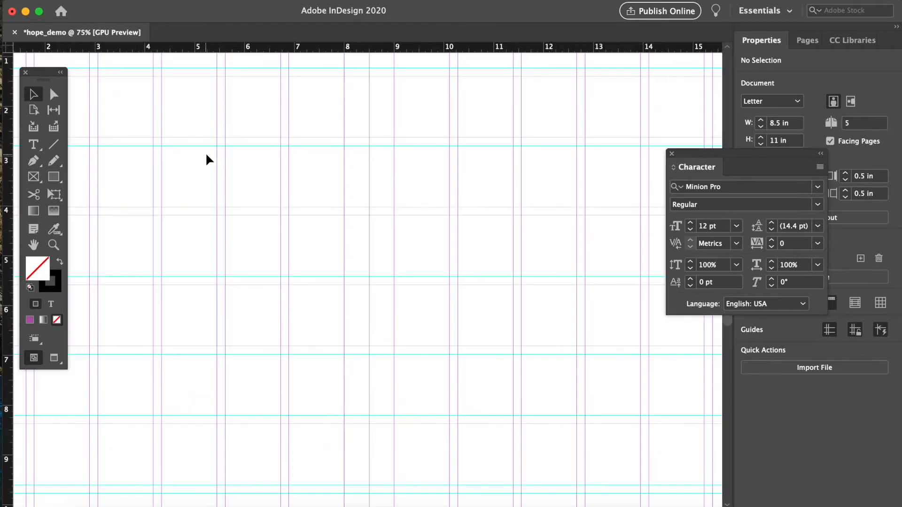
scroll(209, 160, left, 5)
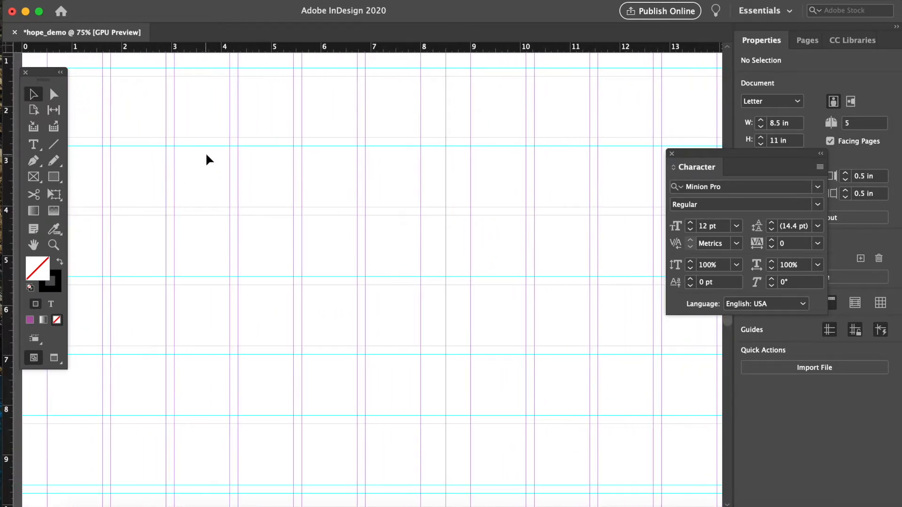
key(super+minus)
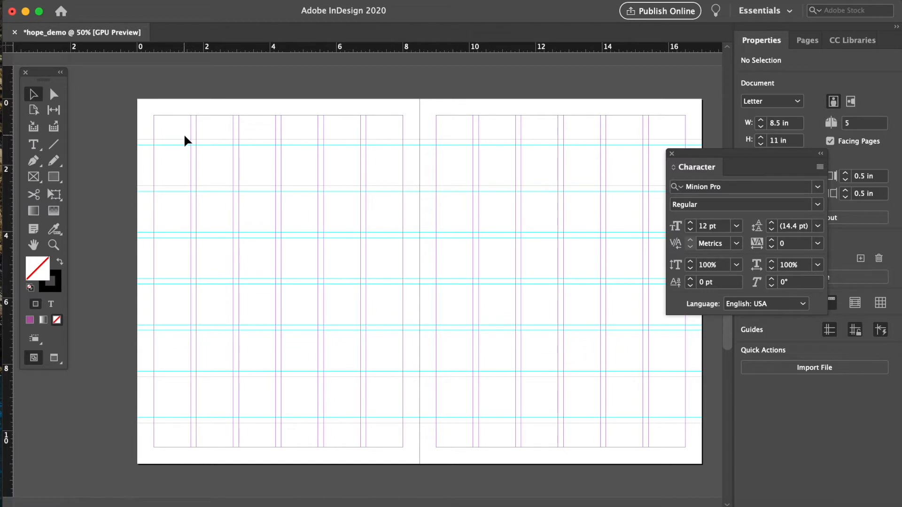
click(104, 83)
drag(36, 81, 71, 90)
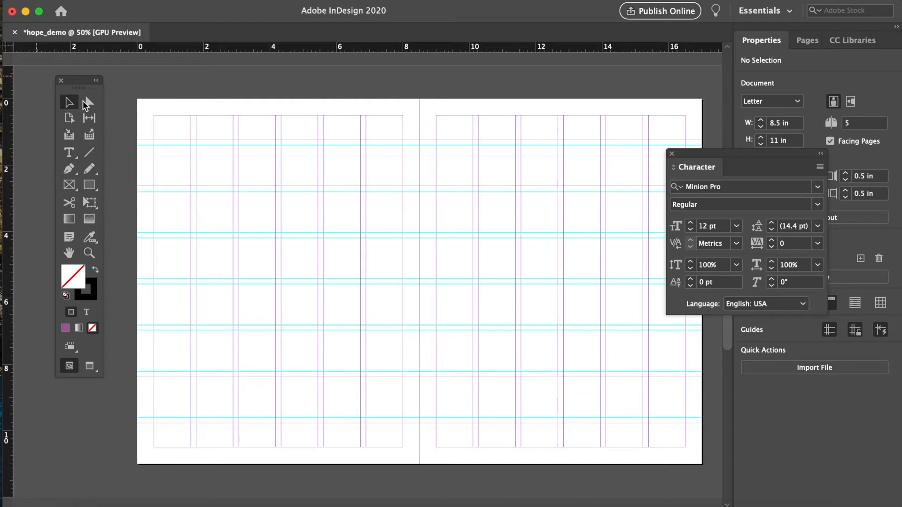
click(90, 186)
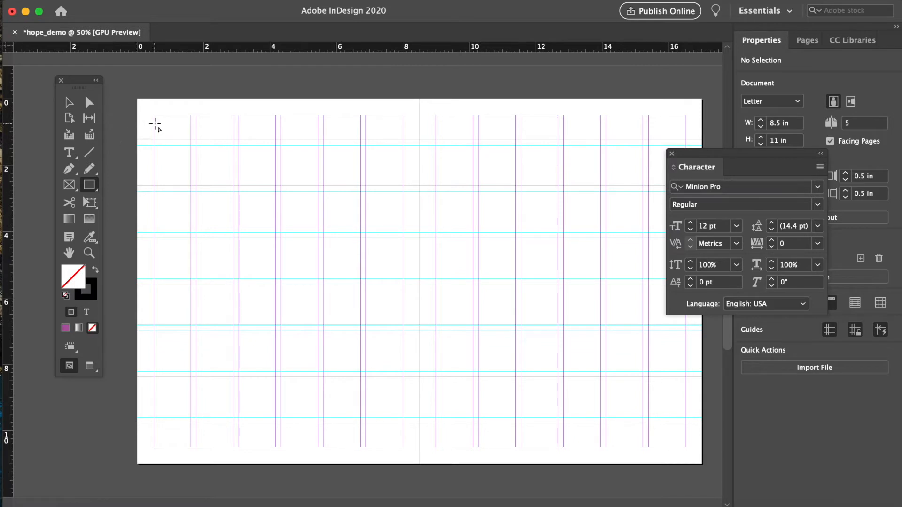
drag(154, 115, 360, 234)
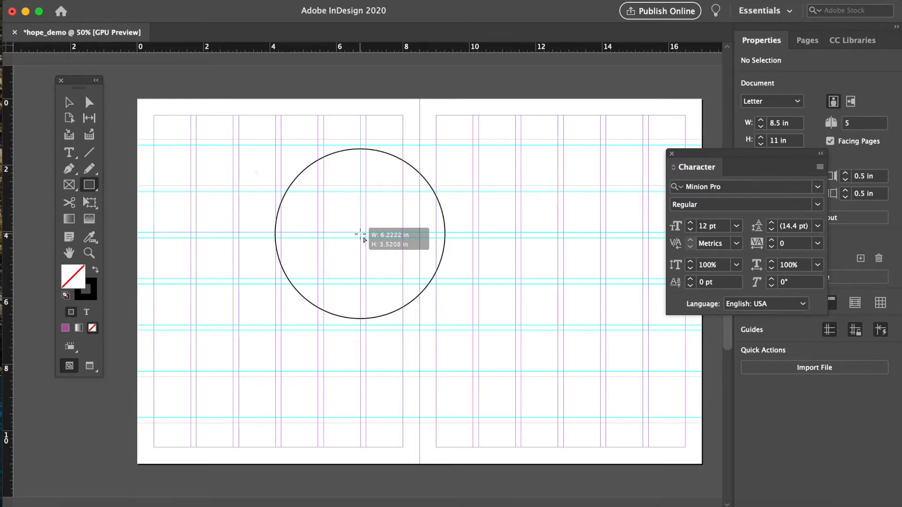
drag(361, 234, 363, 240)
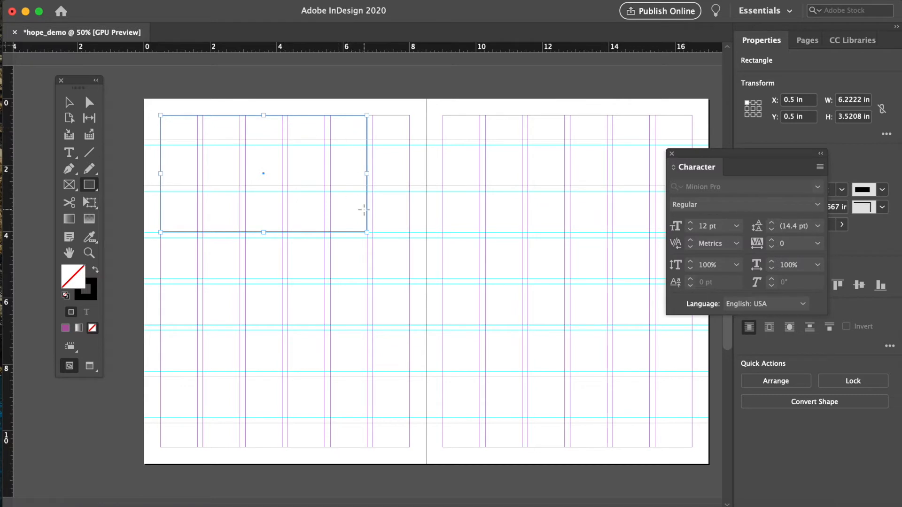
- Fill the rectangle with red (ff0001) using the Color Picker, removing its stroke
drag(89, 88, 119, 87)
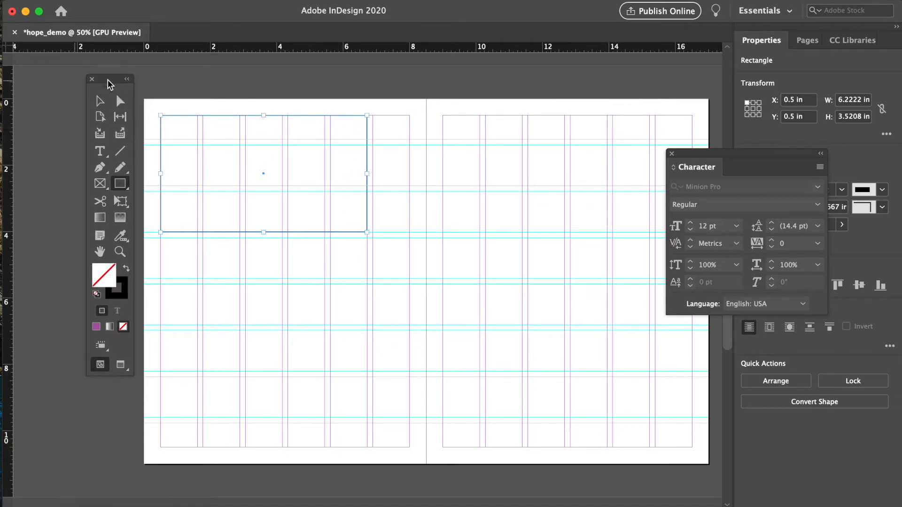
click(125, 270)
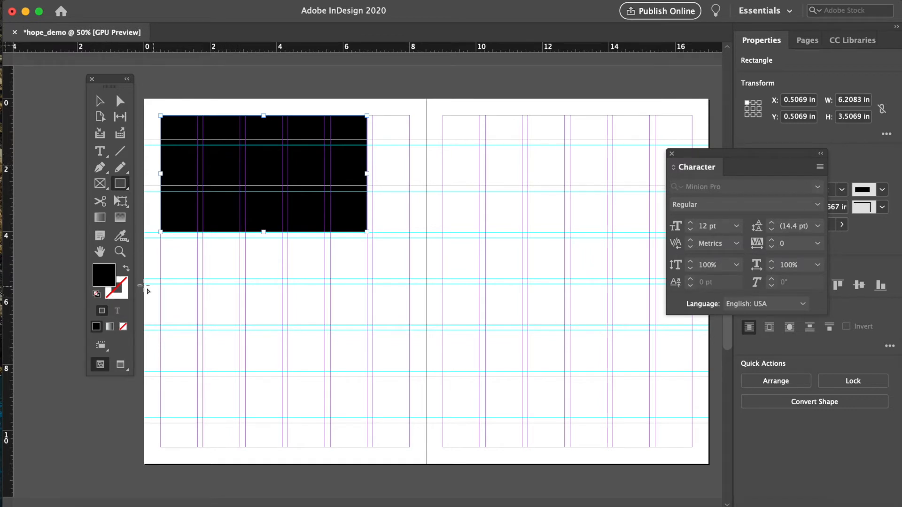
double_click(105, 275)
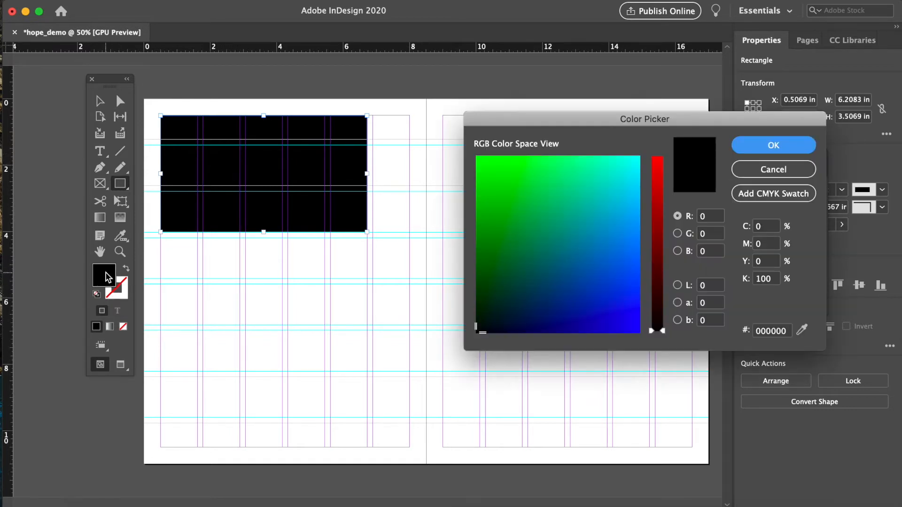
drag(519, 117, 487, 83)
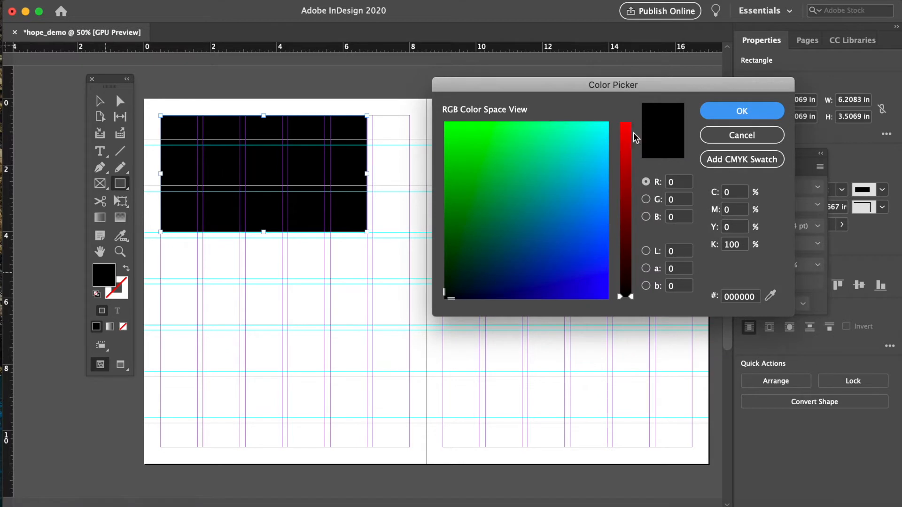
drag(637, 137, 626, 111)
click(445, 299)
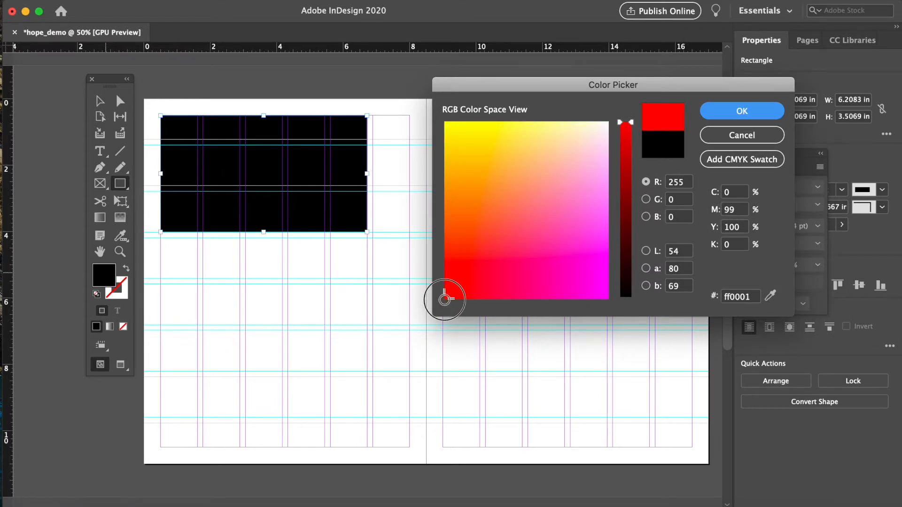
click(748, 116)
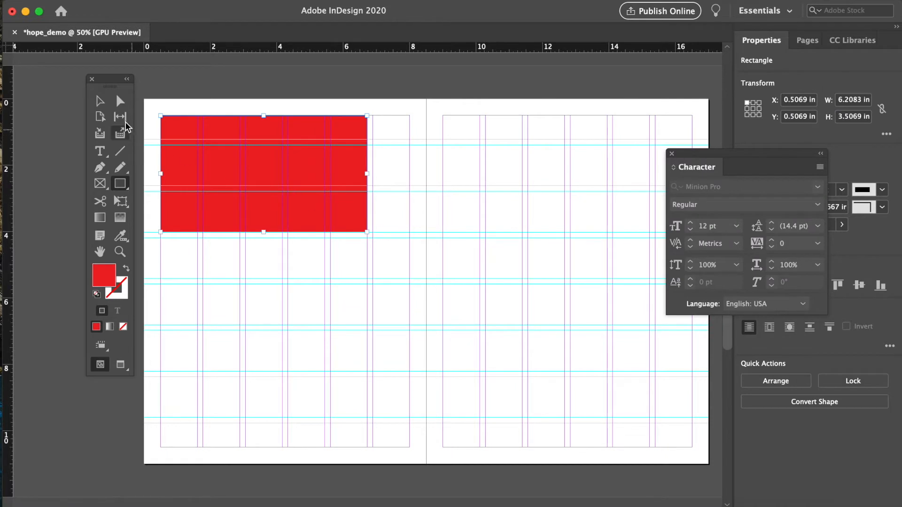
key(v)
click(443, 101)
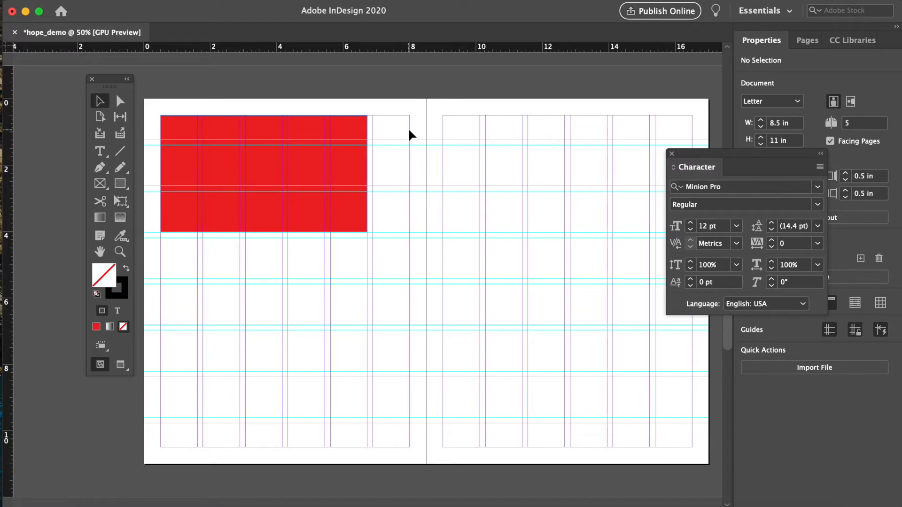
click(365, 144)
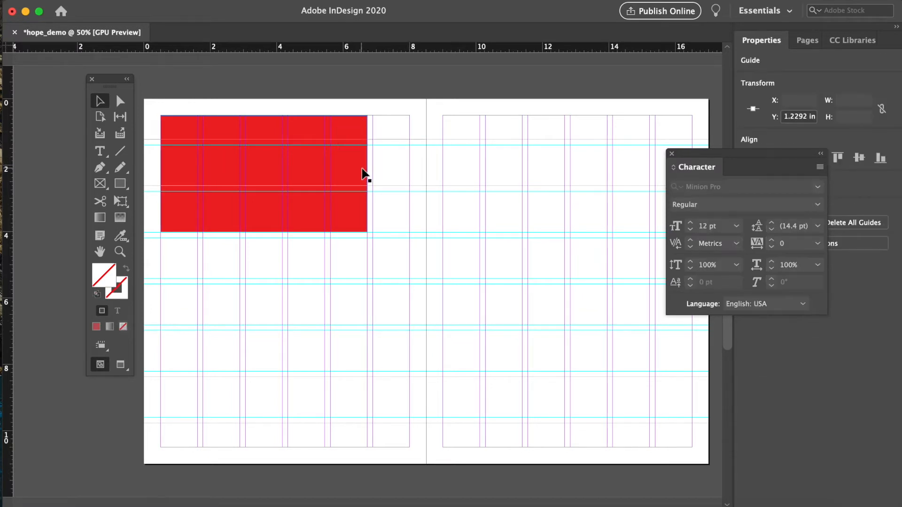
click(365, 174)
drag(367, 174, 365, 172)
click(387, 115)
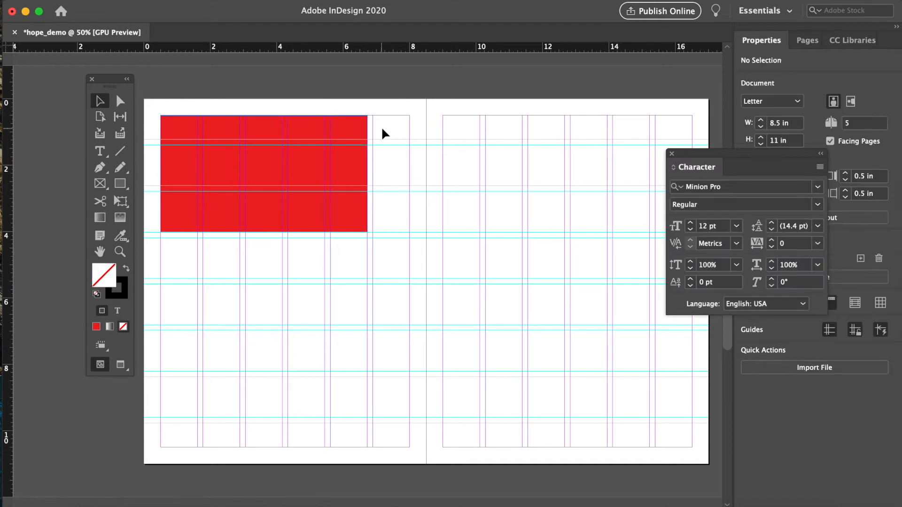
- Draw a narrow rectangle about 1.1 by 3.5 in to the right of the red rectangle
key(super+equal)
scroll(383, 134, up, 3)
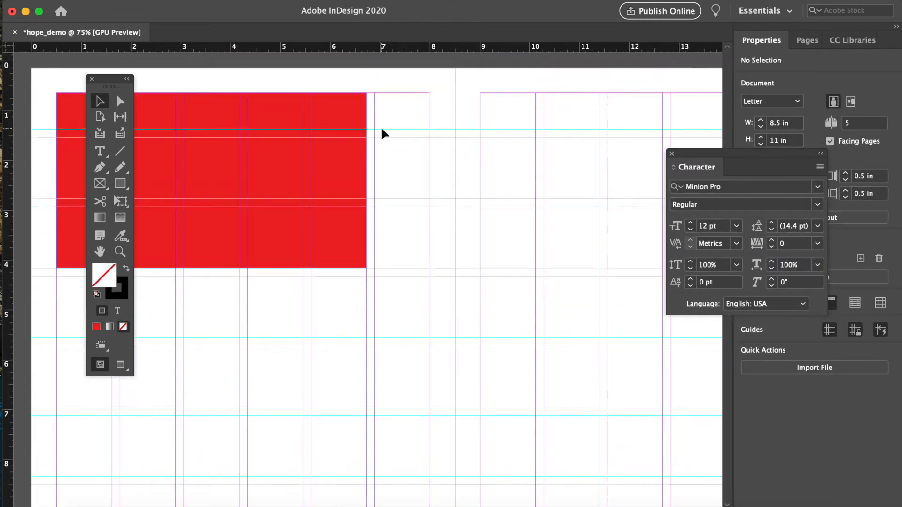
scroll(383, 134, left, 3)
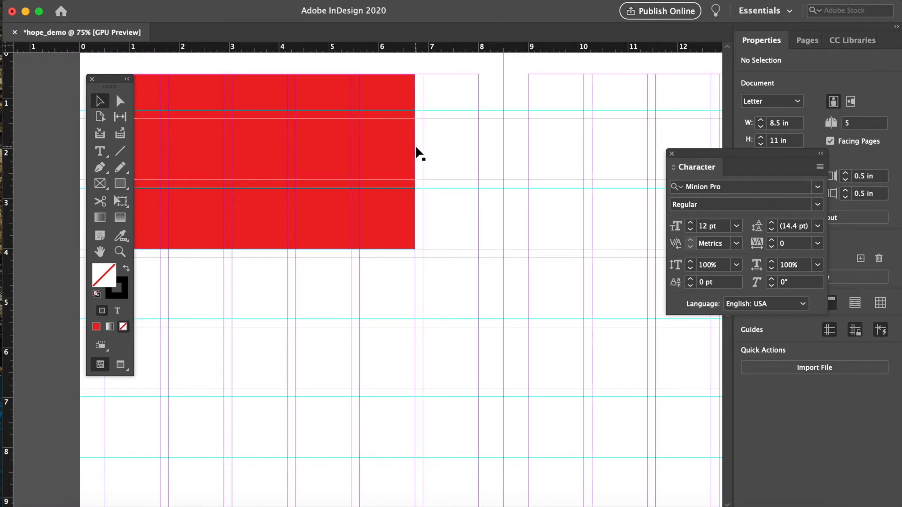
scroll(465, 89, down, 1)
scroll(466, 90, left, 1)
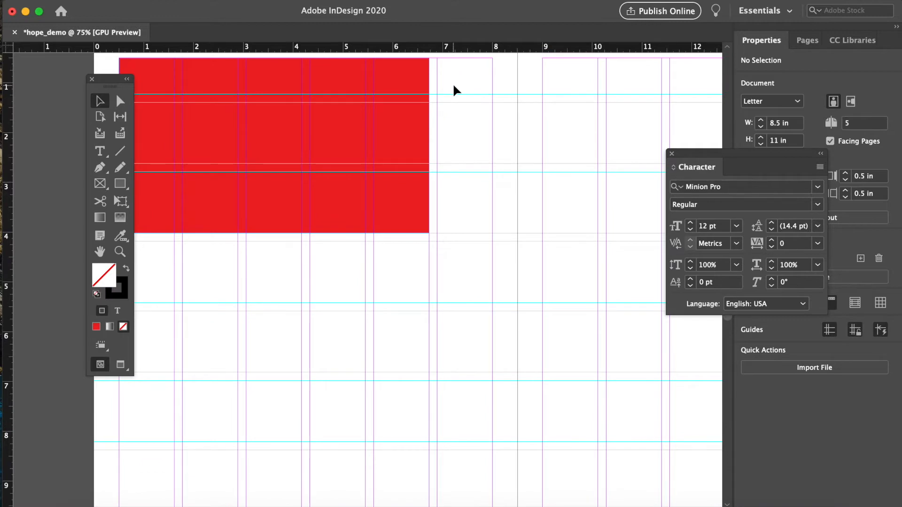
scroll(455, 89, up, 2)
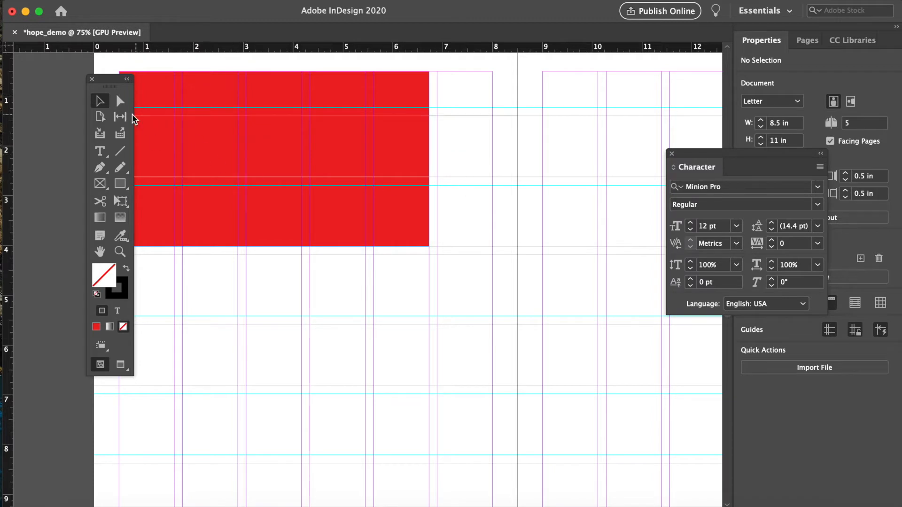
click(120, 184)
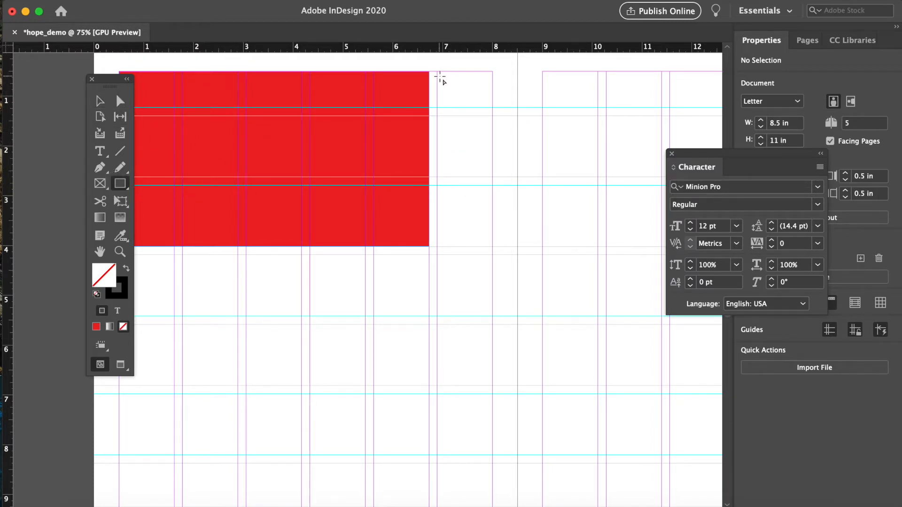
drag(438, 72, 493, 247)
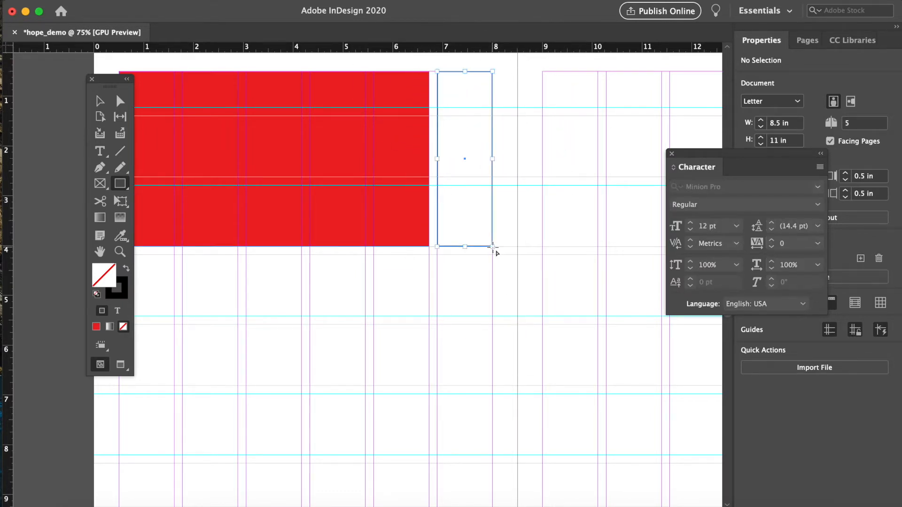
- Fill the narrow rectangle with black and remove its stroke
click(126, 268)
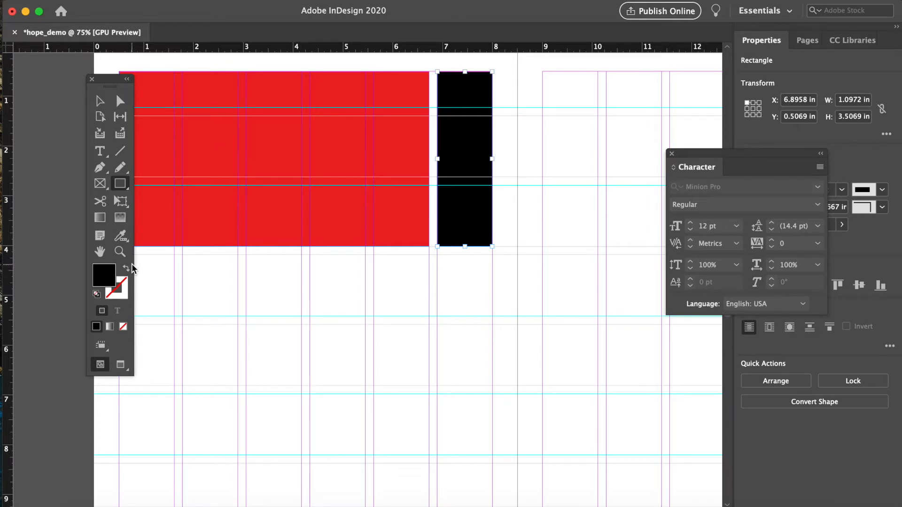
scroll(208, 277, left, 2)
drag(111, 80, 59, 83)
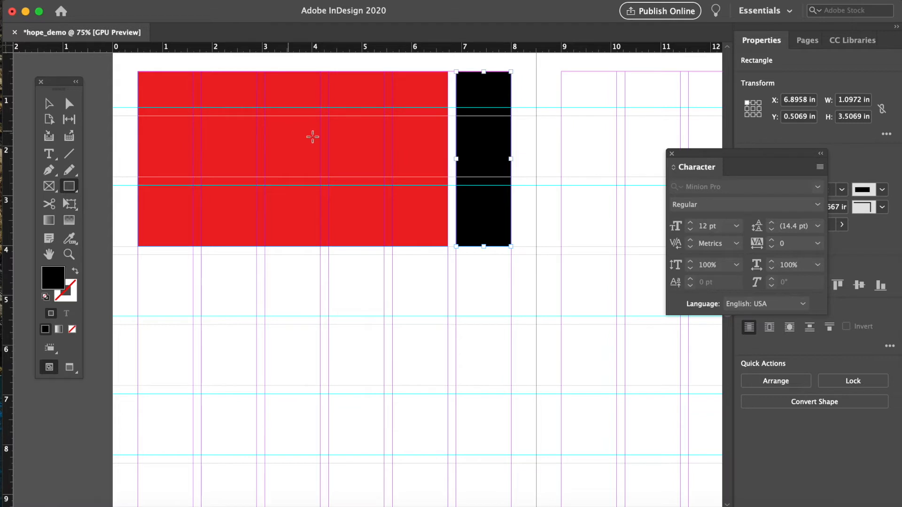
- Draw two black bars below the red rectangle, about 6.2 by 0.57 in and 3.7 by 0.4 in
scroll(324, 134, down, 1)
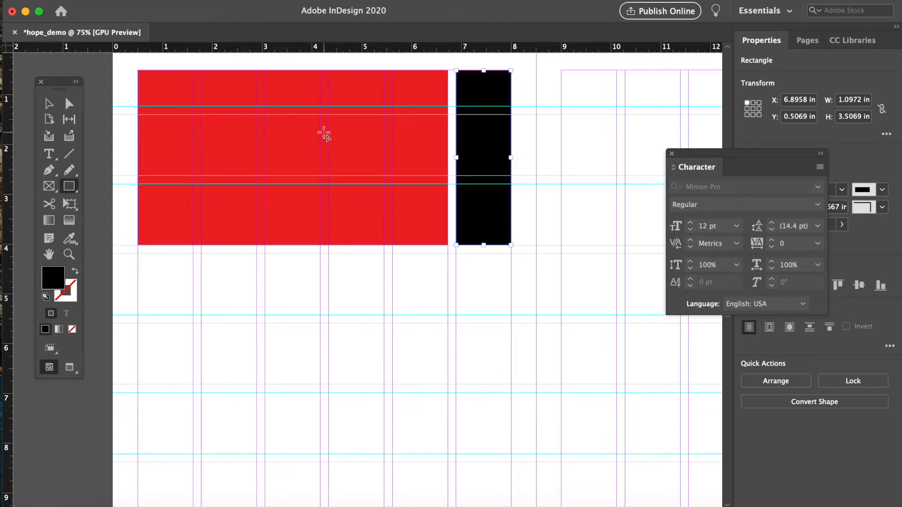
scroll(202, 198, down, 4)
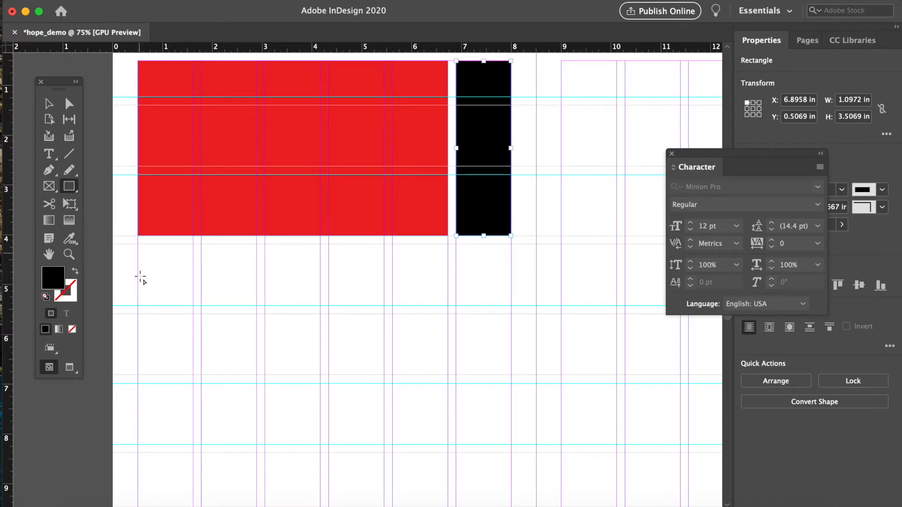
drag(139, 244, 449, 274)
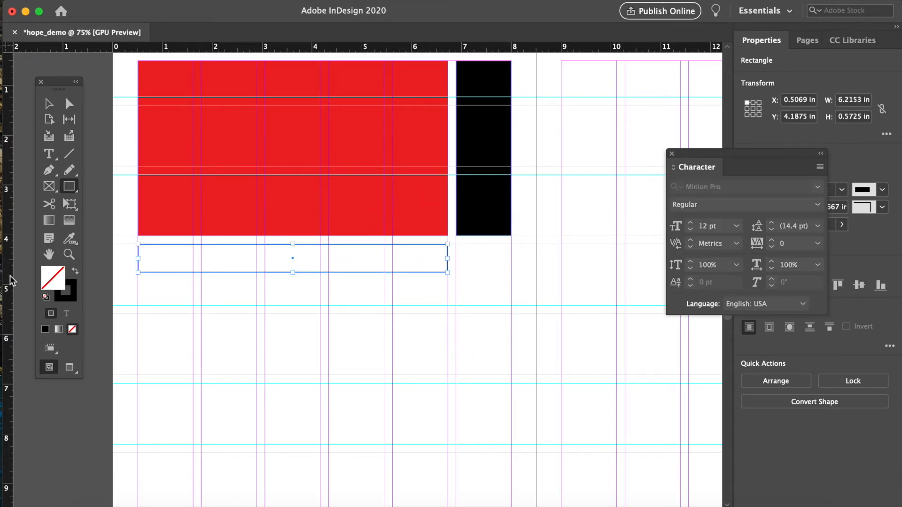
click(75, 271)
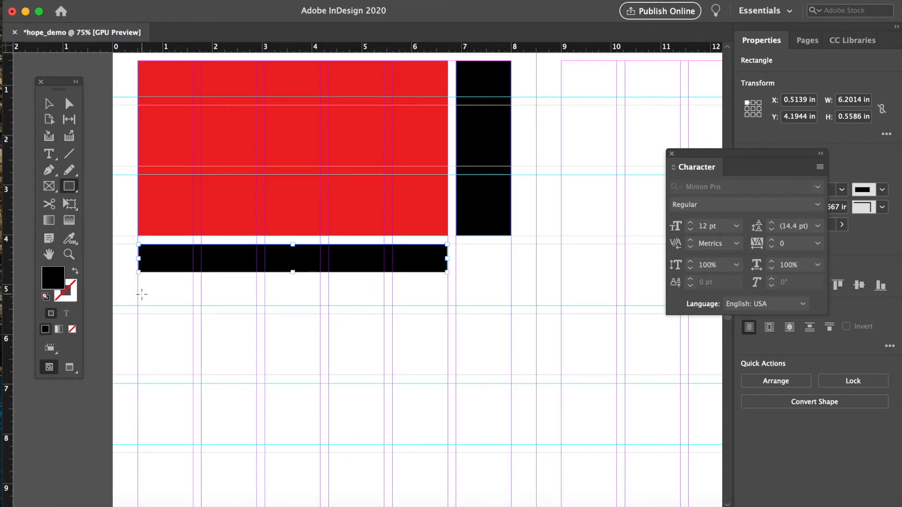
drag(137, 286, 320, 305)
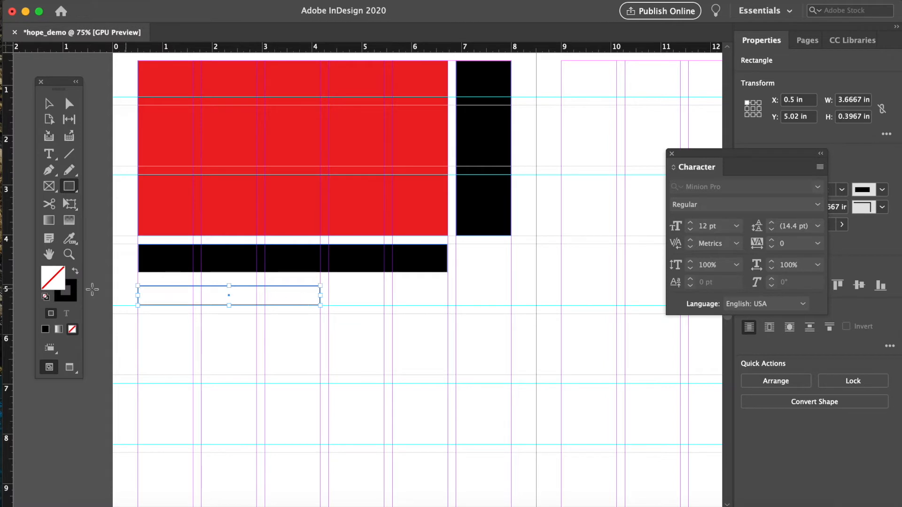
click(76, 271)
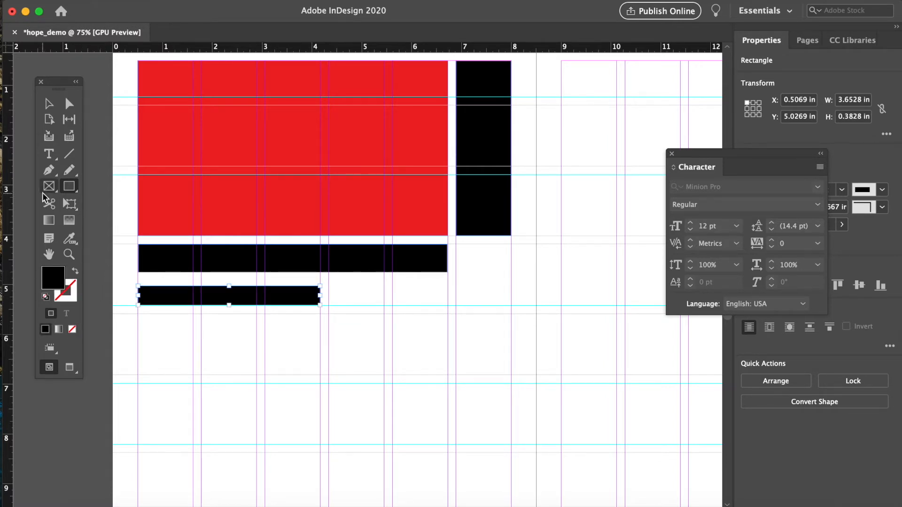
- Draw a tall rectangle about 2.4 by 4.9 in below the black bars, filled black with no stroke
click(49, 104)
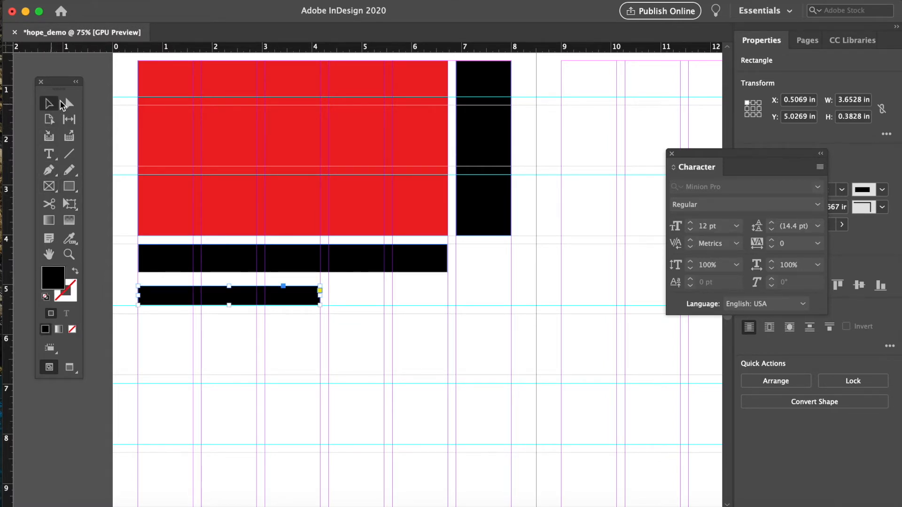
drag(61, 89, 52, 88)
click(157, 277)
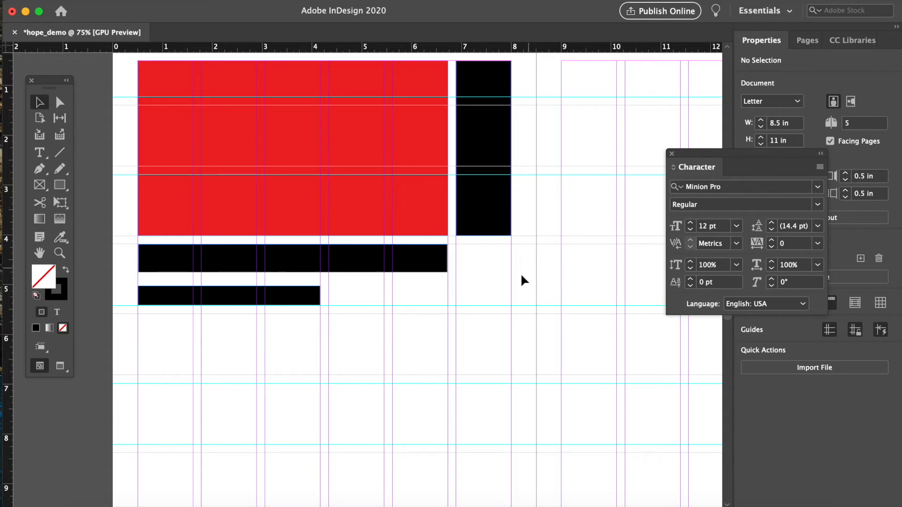
scroll(393, 286, down, 2)
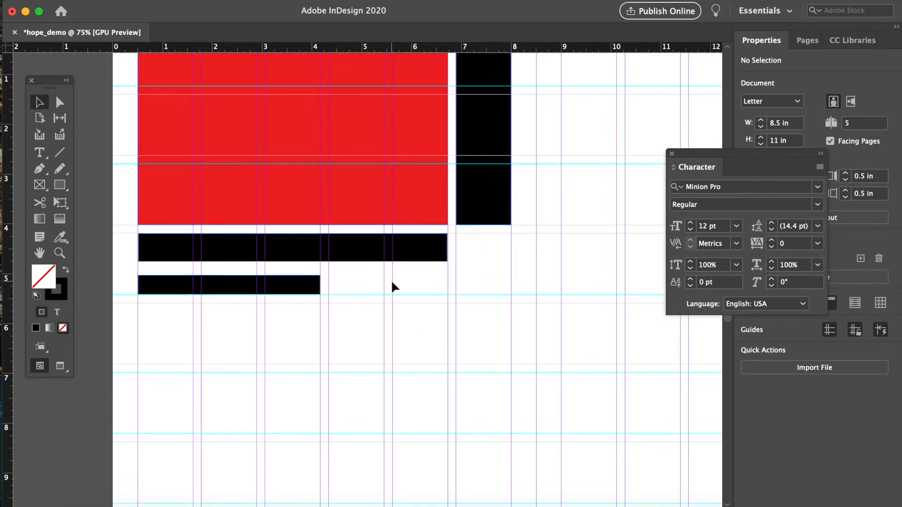
key(super+minus)
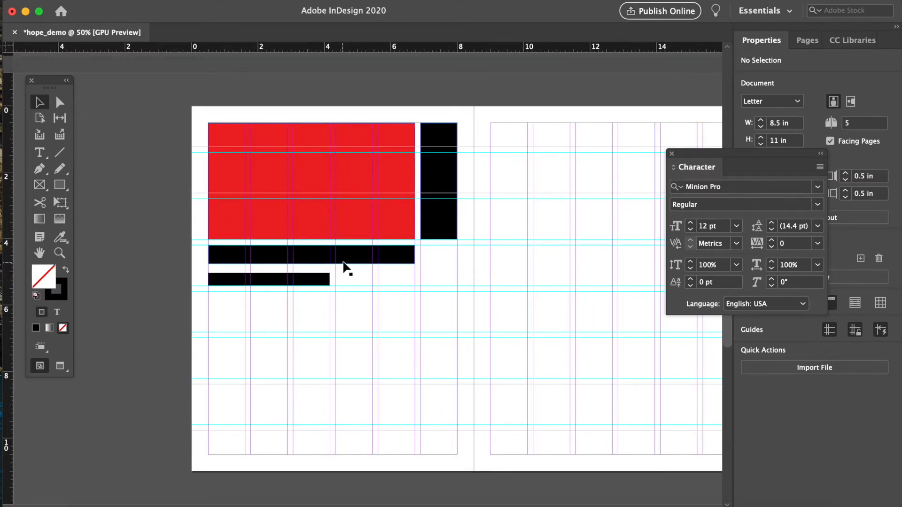
scroll(429, 171, left, 1)
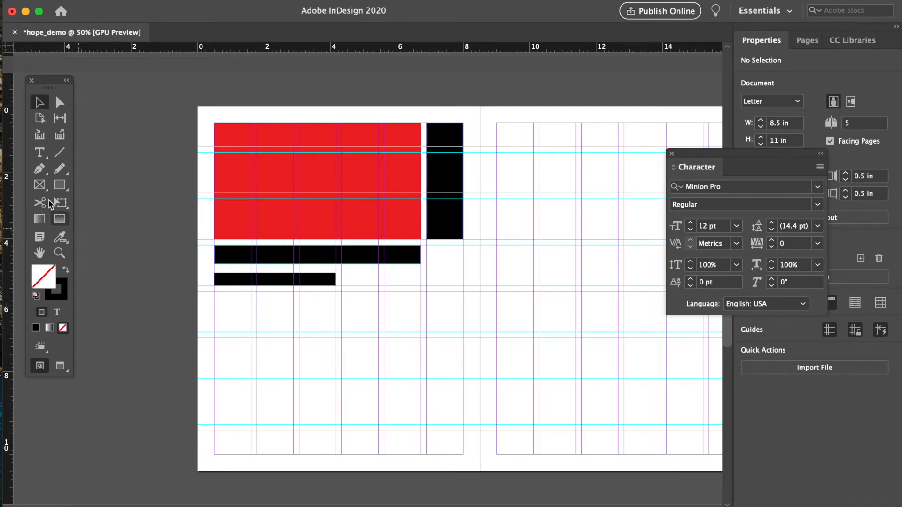
drag(72, 83, 129, 89)
click(118, 191)
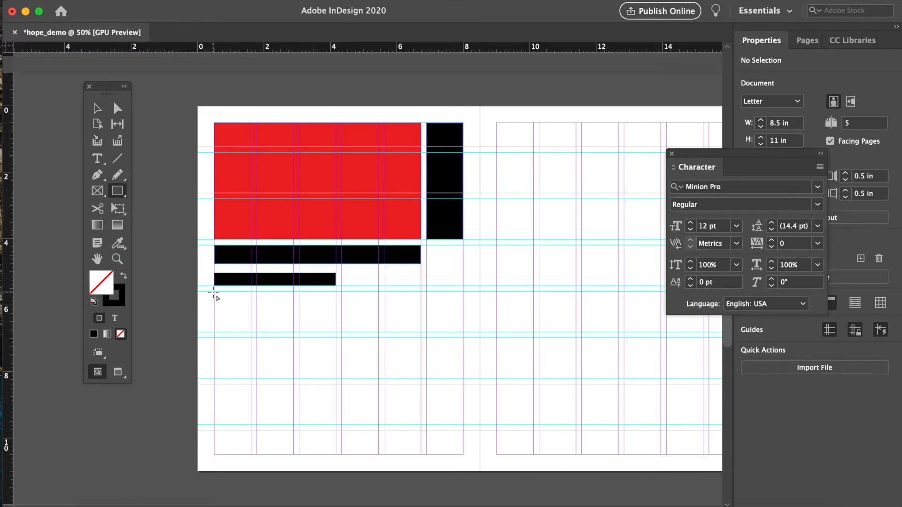
mouse_move(215, 295)
mouse_down()
mouse_move(294, 297)
mouse_move(294, 454)
mouse_up()
click(123, 276)
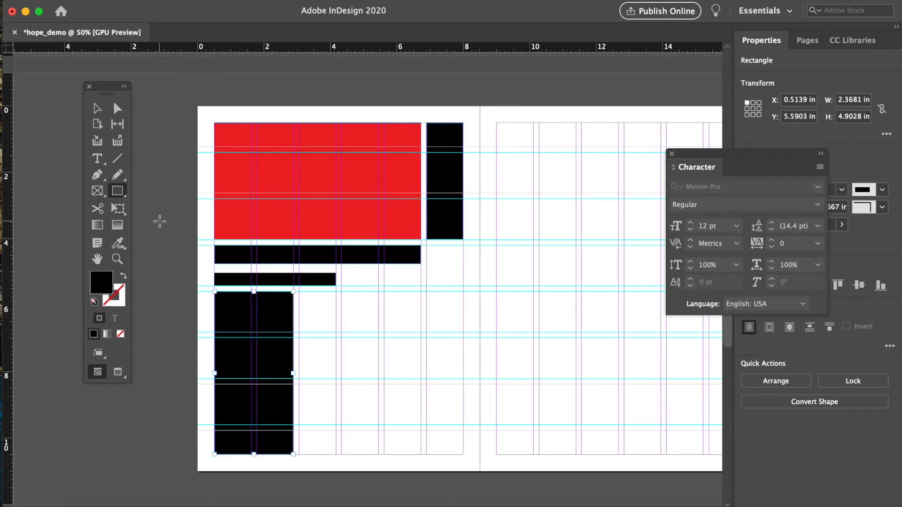
- Draw a rectangle about 2.4 by 2.6 in to the right of the tall black rectangle
click(103, 109)
click(188, 151)
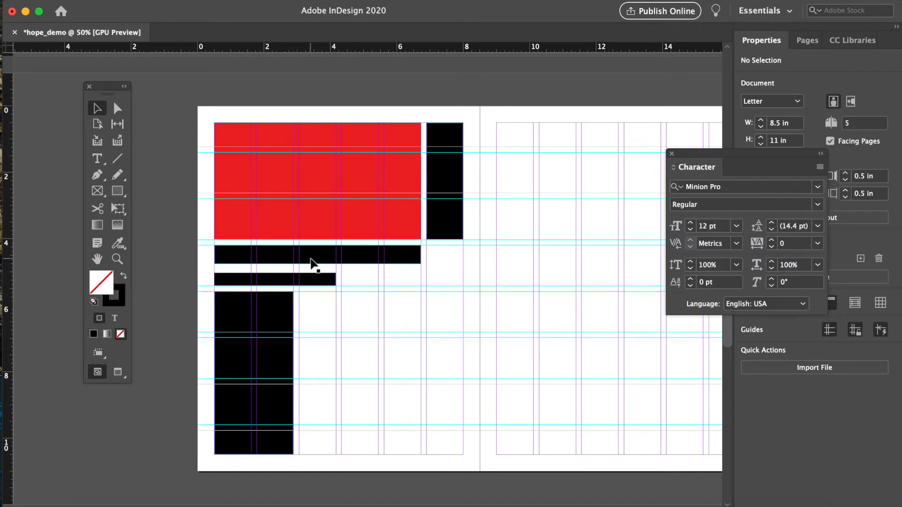
drag(110, 90, 126, 91)
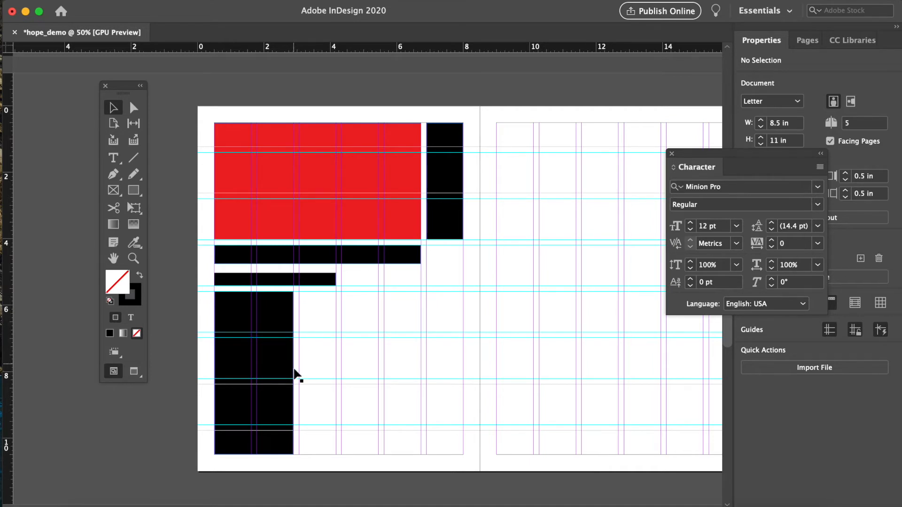
key(m)
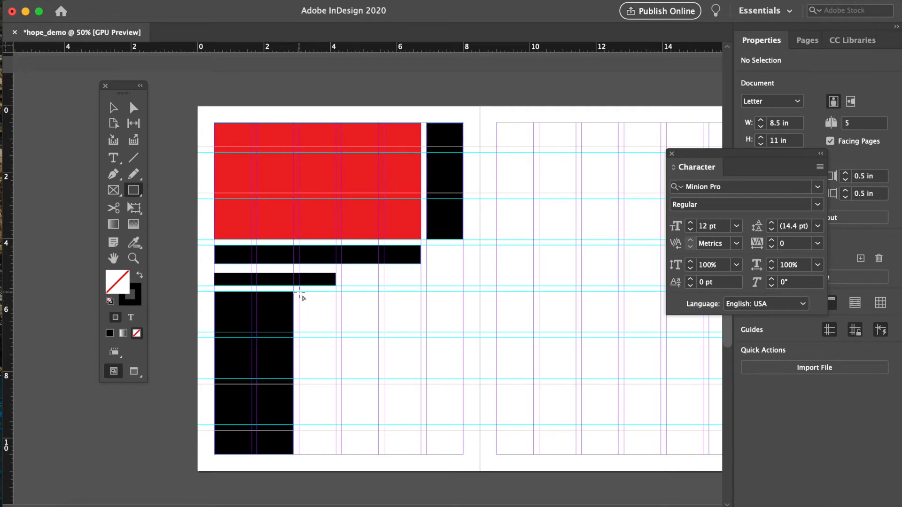
mouse_move(299, 292)
mouse_down()
mouse_move(386, 297)
mouse_move(377, 378)
mouse_up()
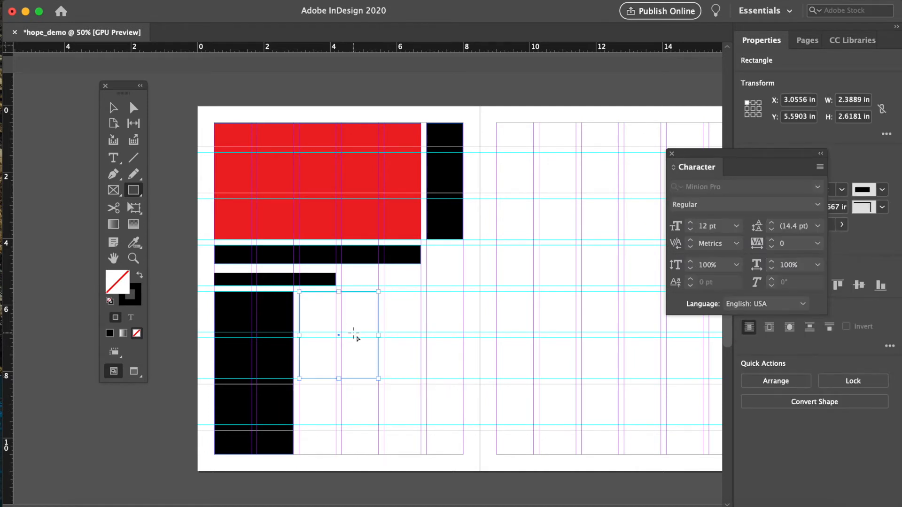
- Fill the new rectangle with red (ff0000) using the Color Picker, removing its stroke
click(139, 275)
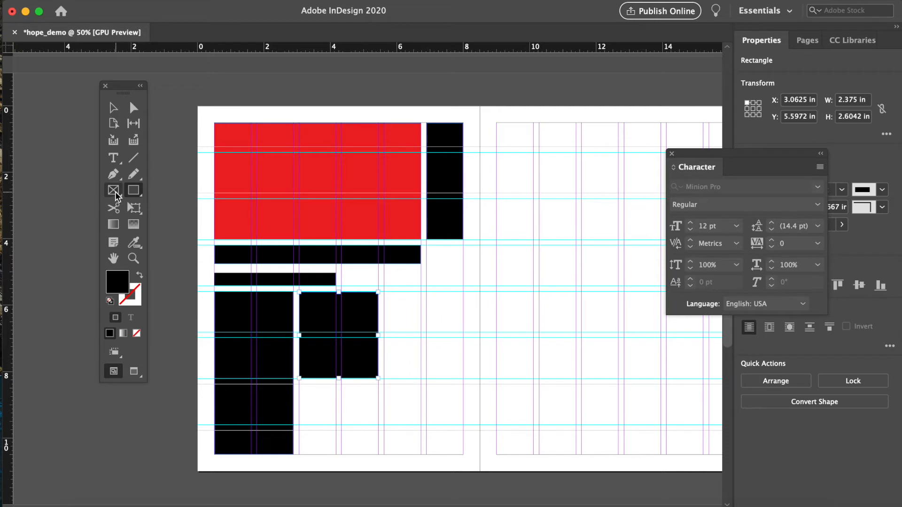
double_click(124, 282)
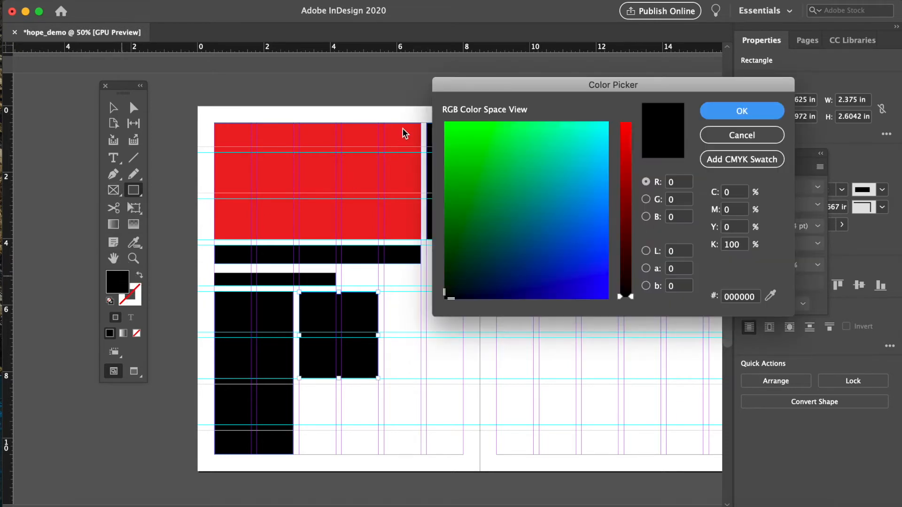
drag(623, 184, 624, 121)
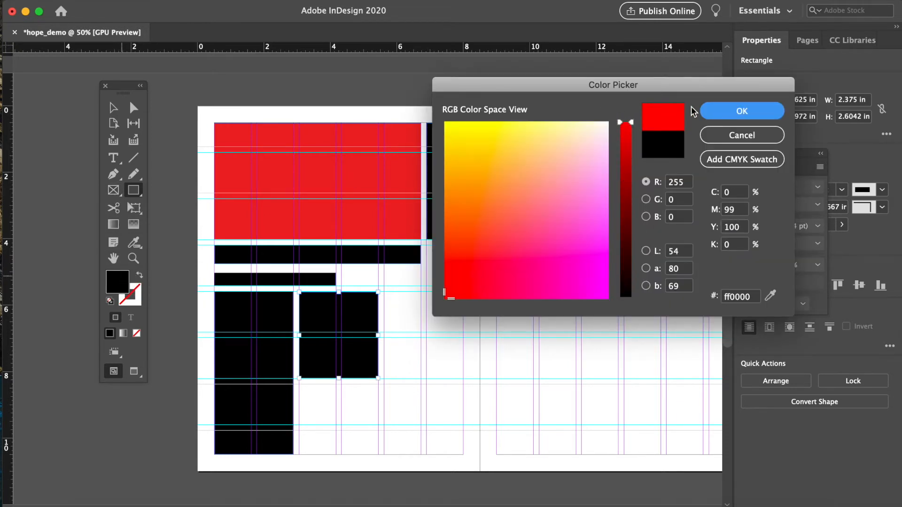
click(725, 111)
key(v)
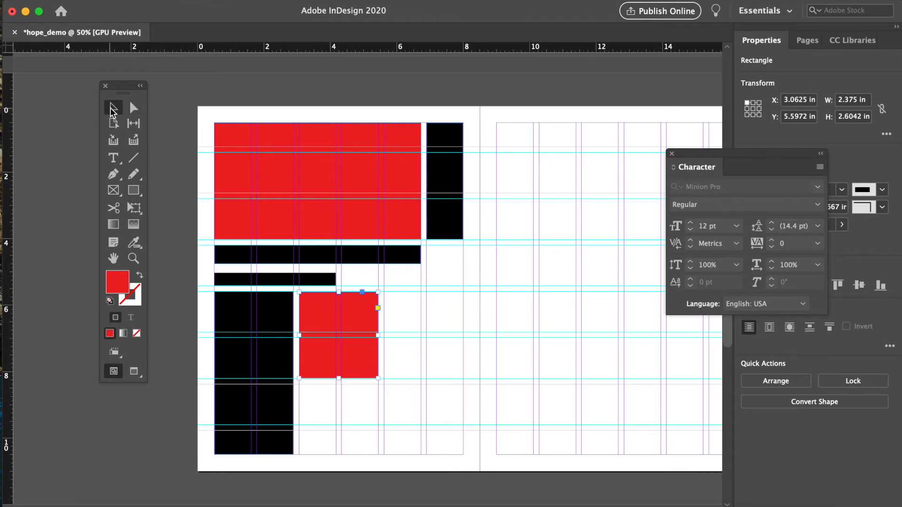
click(182, 252)
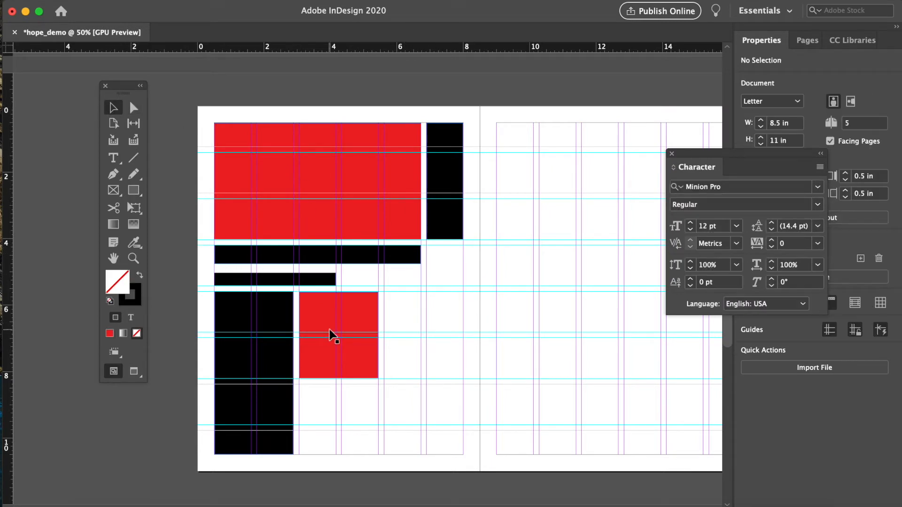
- Draw a black rectangle about 2.4 by 2.1 in below the red square, with no stroke
click(133, 190)
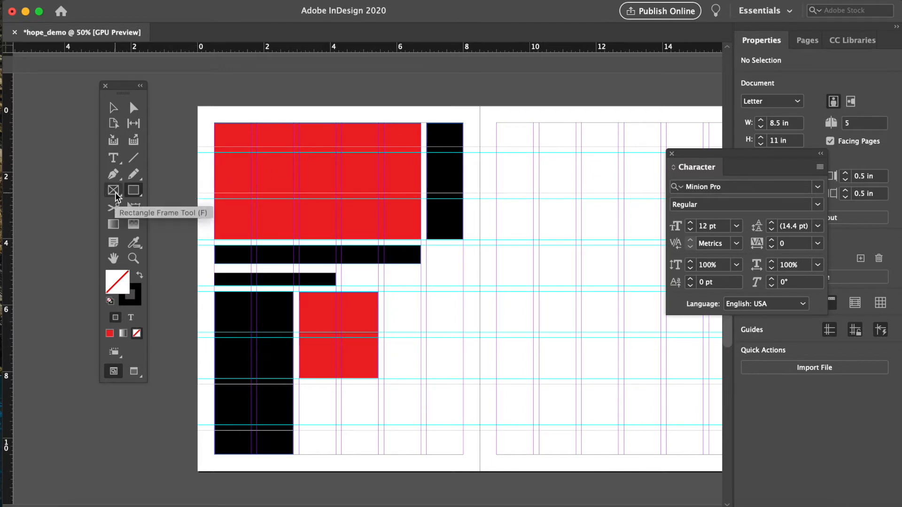
click(131, 195)
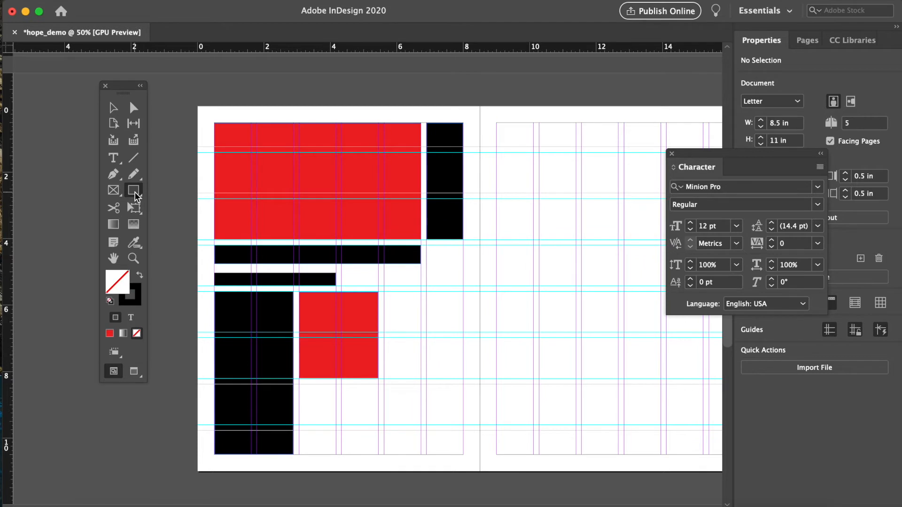
drag(299, 385, 379, 454)
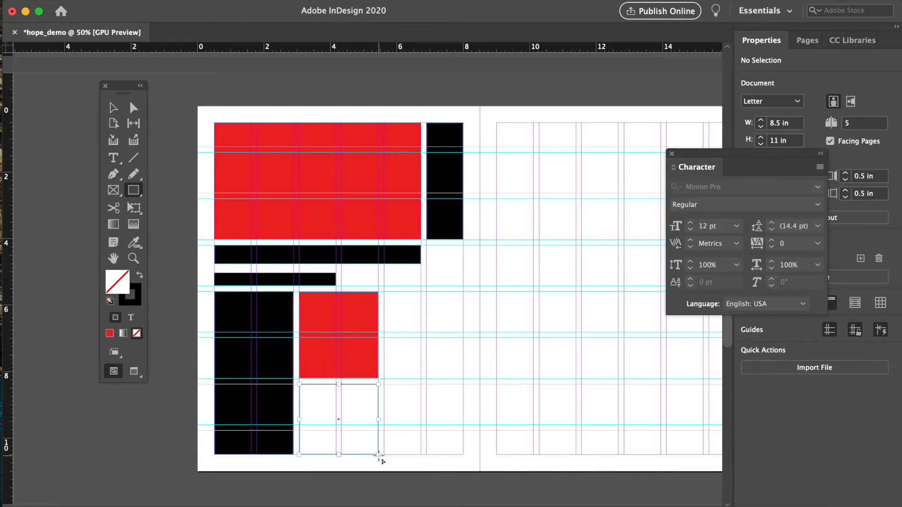
click(140, 275)
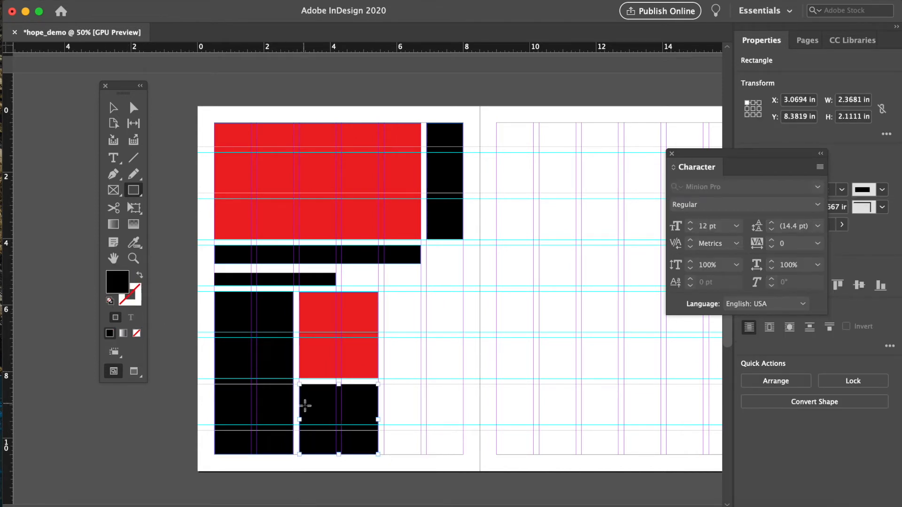
click(113, 108)
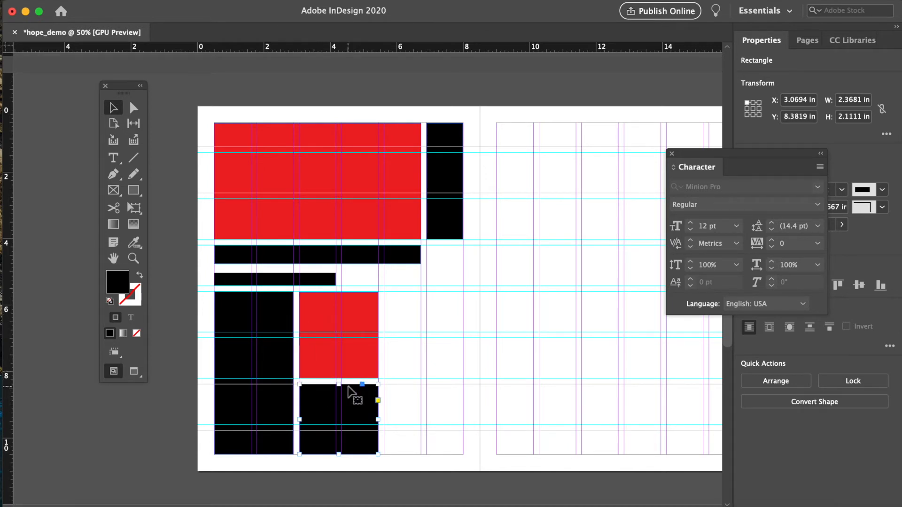
scroll(420, 418, right, 1)
scroll(421, 422, right, 2)
click(477, 411)
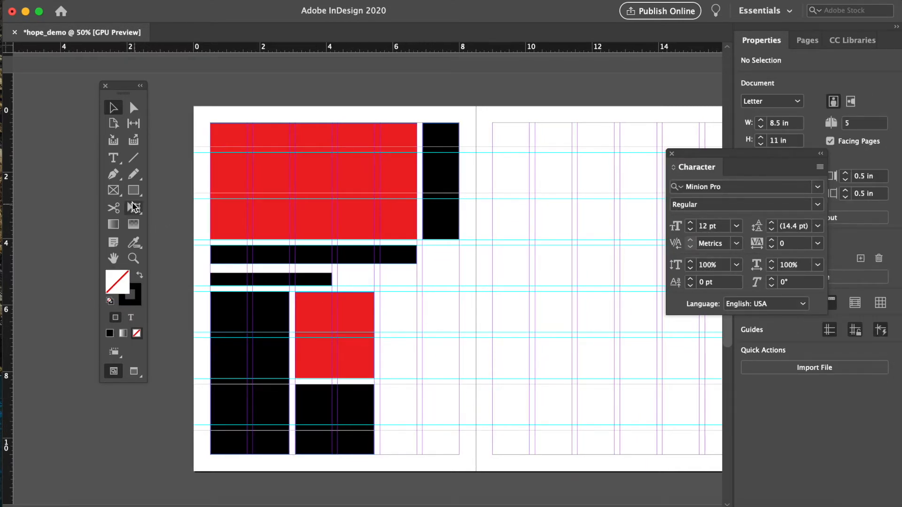
- Draw a black rectangle about 2.4 by 2.6 in to the right of the red square, with no stroke
click(133, 190)
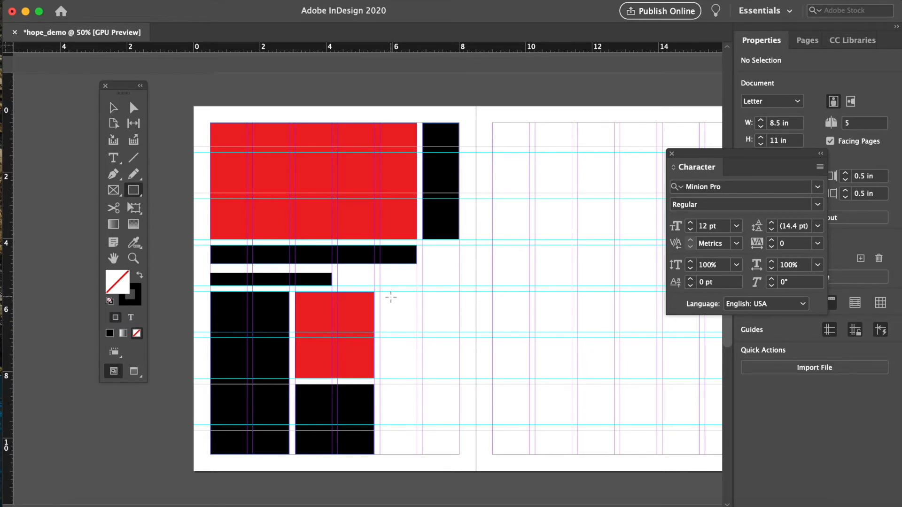
mouse_move(381, 292)
mouse_down()
mouse_move(459, 296)
mouse_move(459, 379)
mouse_up()
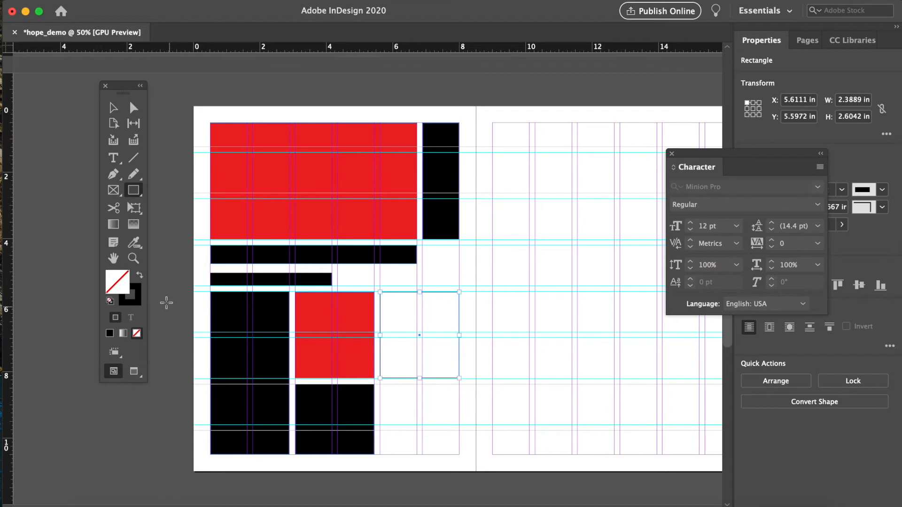
click(140, 275)
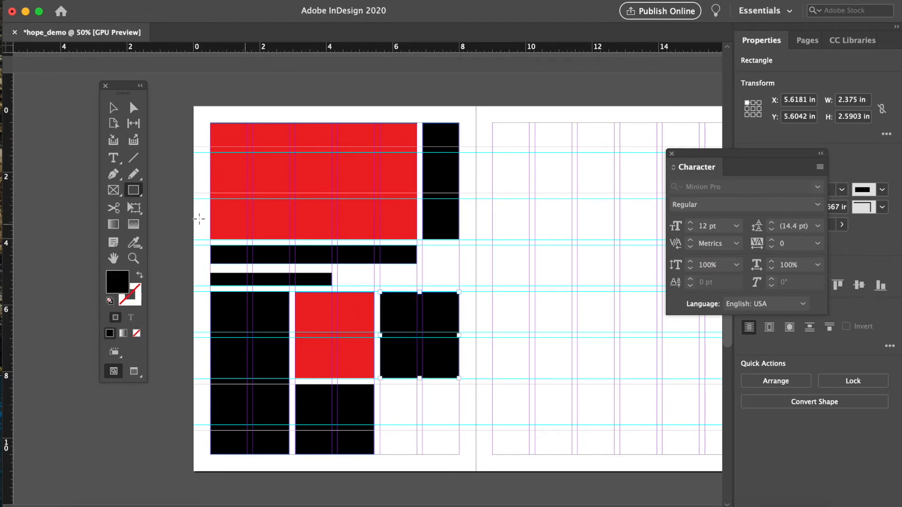
- Draw a rectangle about 2.4 by 2.1 in below it and fill it red (fc0000) with no stroke
mouse_move(380, 384)
mouse_down()
mouse_move(451, 401)
mouse_move(459, 455)
mouse_up()
click(139, 278)
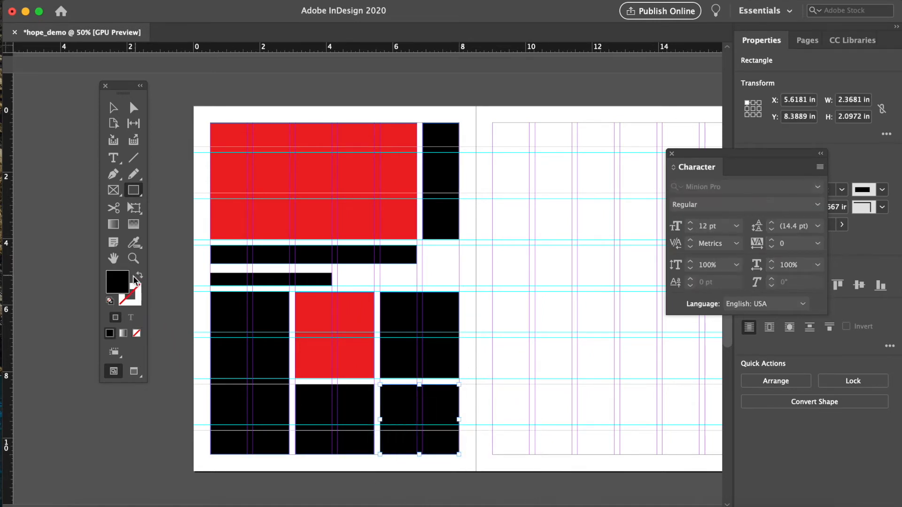
double_click(117, 282)
click(619, 118)
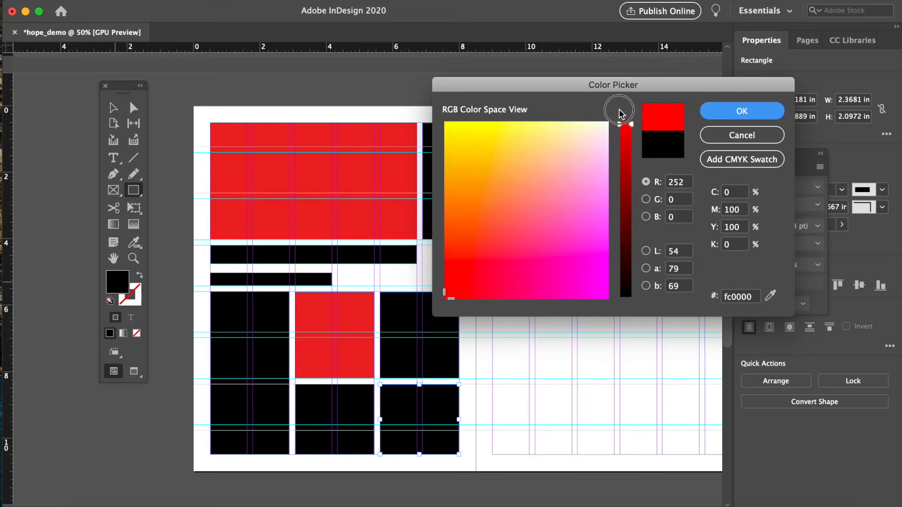
click(733, 115)
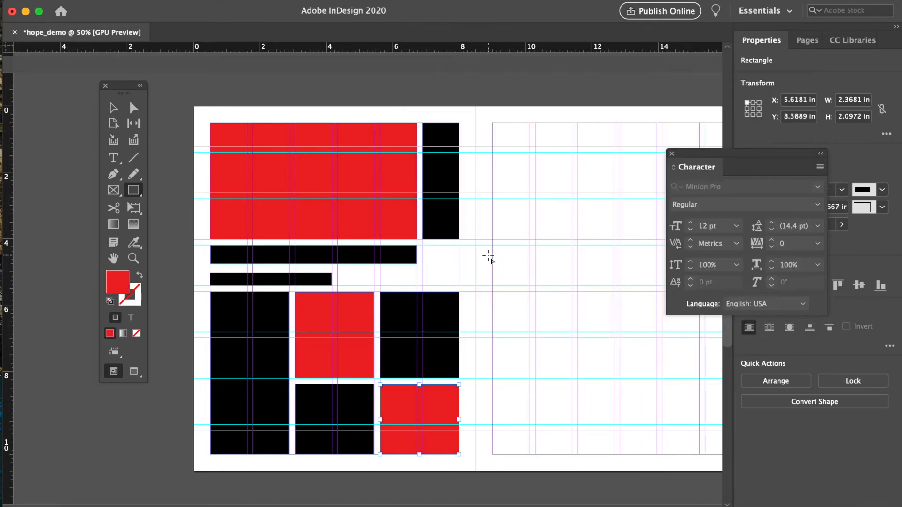
key(v)
scroll(257, 113, right, 1)
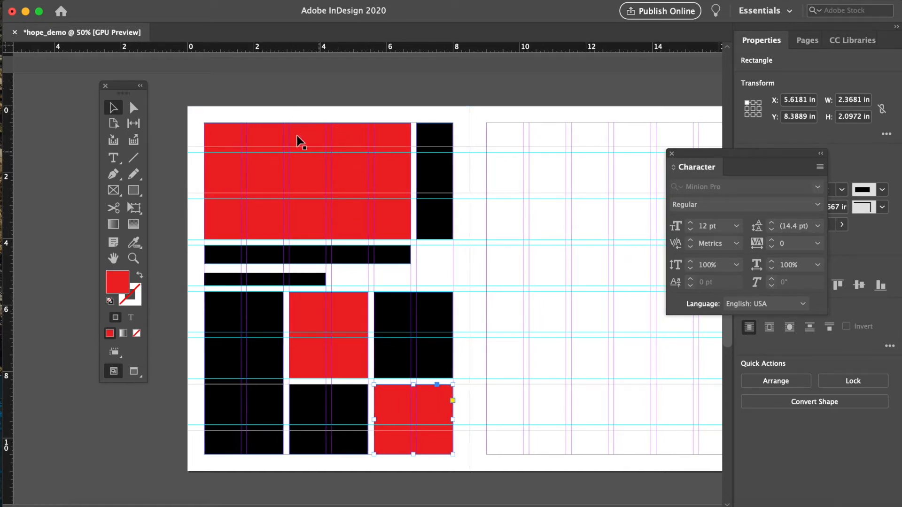
scroll(642, 158, right, 3)
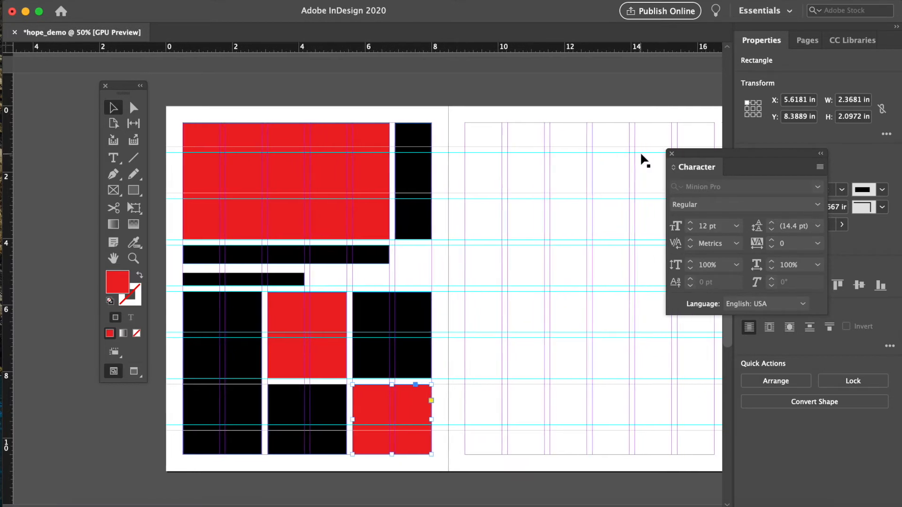
scroll(645, 160, right, 2)
drag(123, 92, 94, 121)
scroll(662, 134, right, 1)
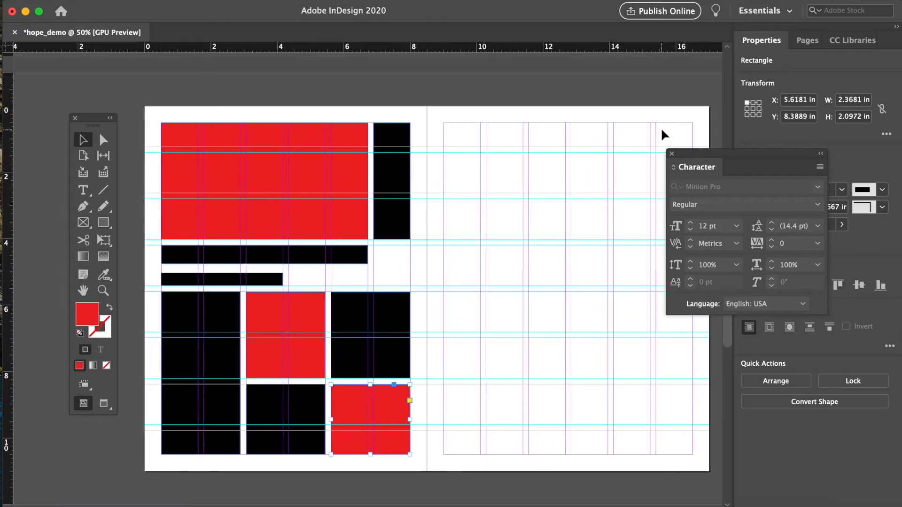
drag(711, 160, 761, 73)
scroll(604, 247, right, 1)
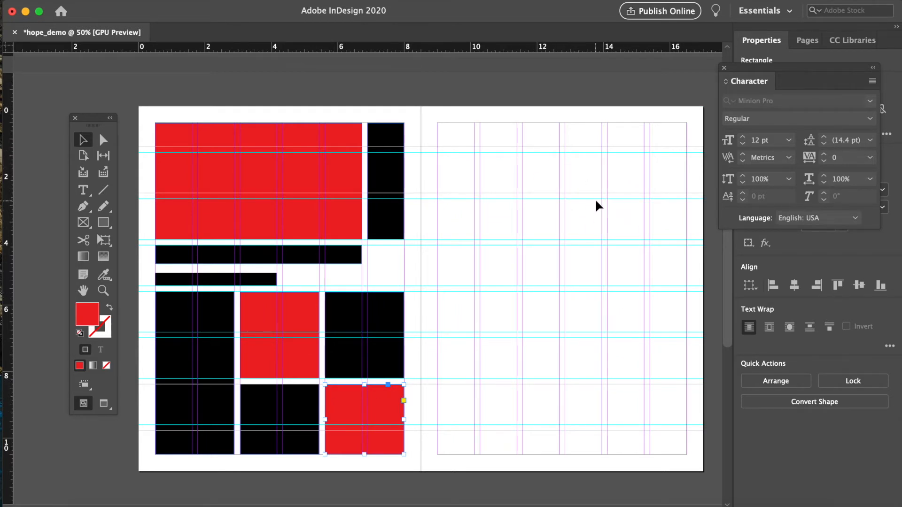
scroll(596, 202, right, 1)
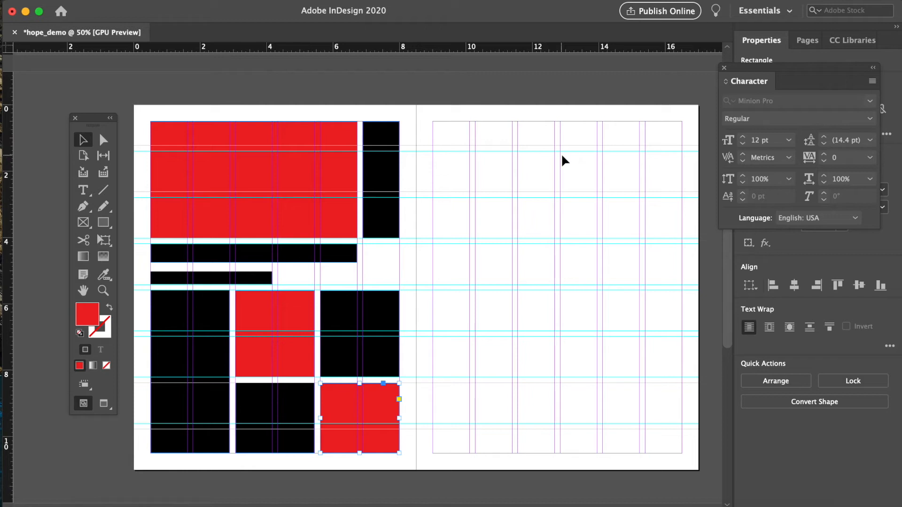
scroll(564, 161, right, 2)
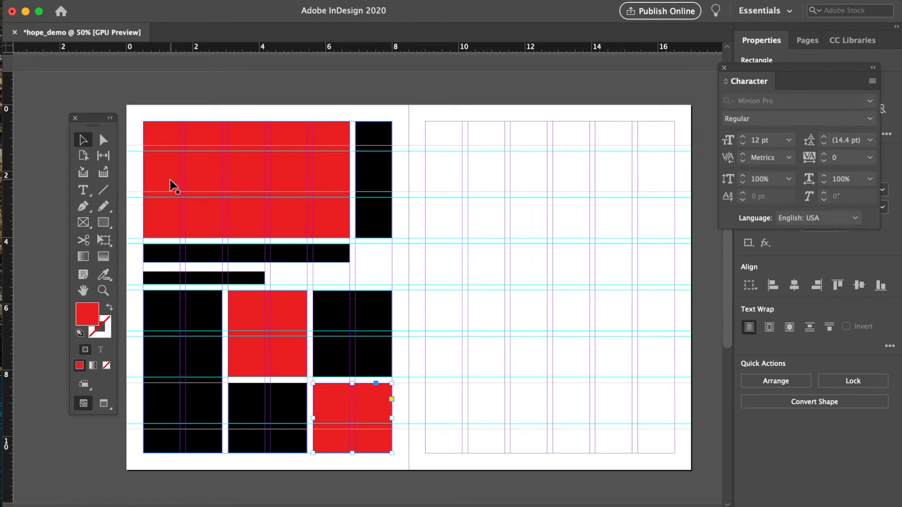
click(84, 222)
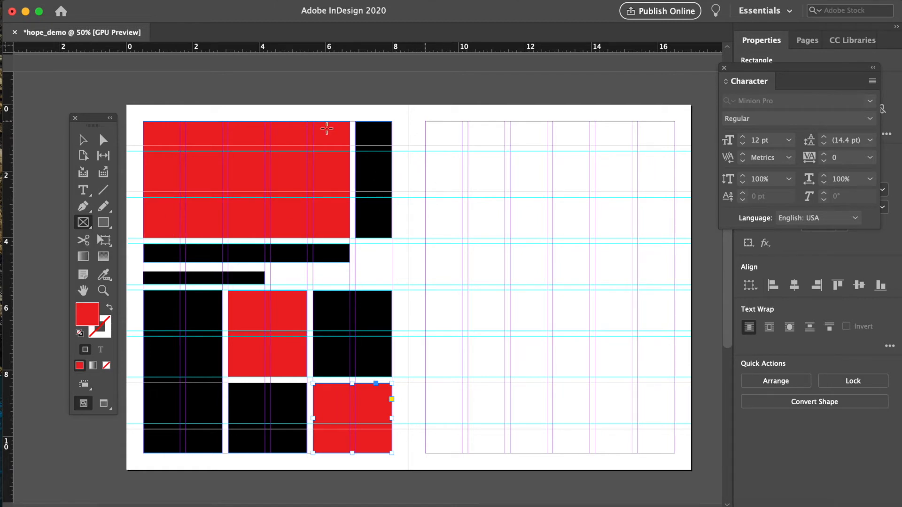
- Draw an image frame about 6.2 by 3.5 in across the top of the right page and place s3KGCkrM-1380x690.jpg into it
drag(425, 121, 631, 238)
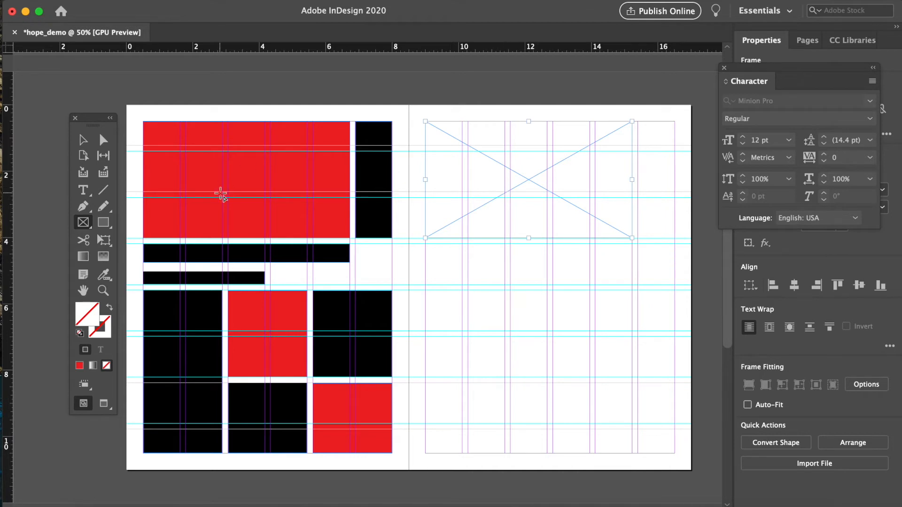
click(100, 7)
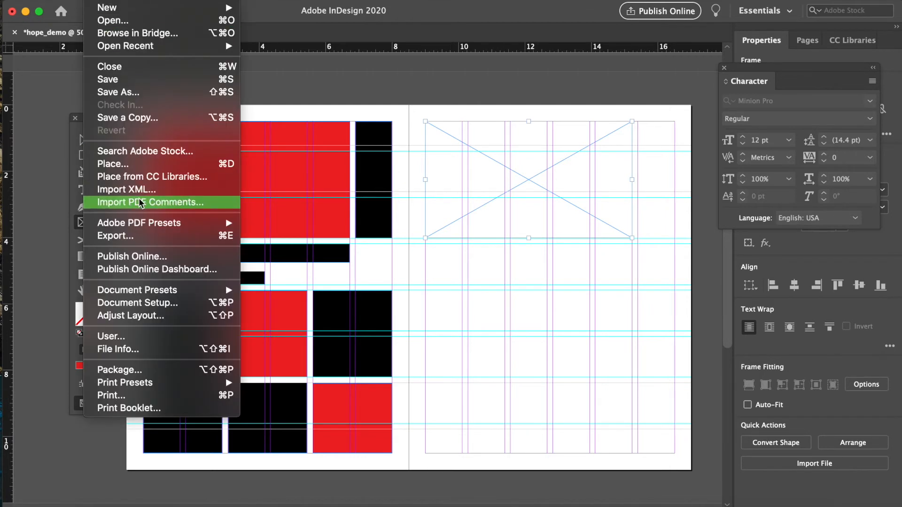
click(135, 166)
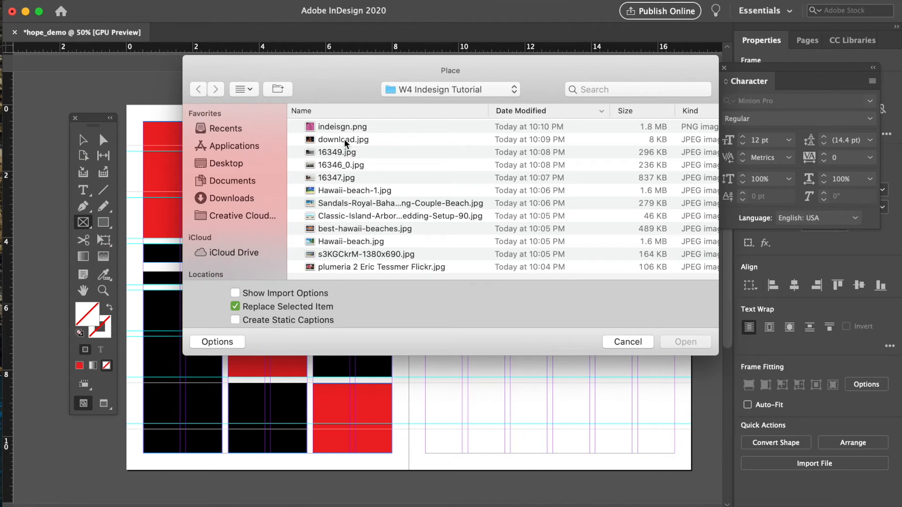
click(344, 140)
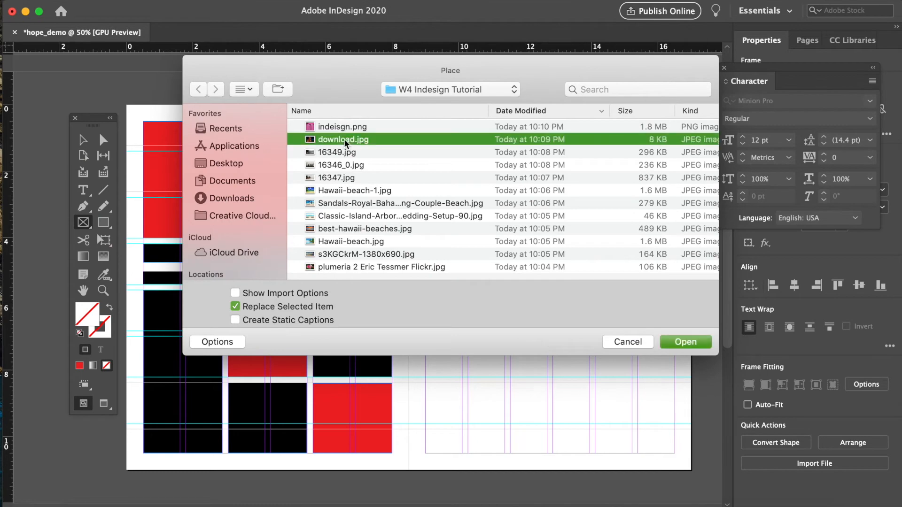
key(space)
key(Down)
key(Down)
key(Down)
key(Down)
key(Down)
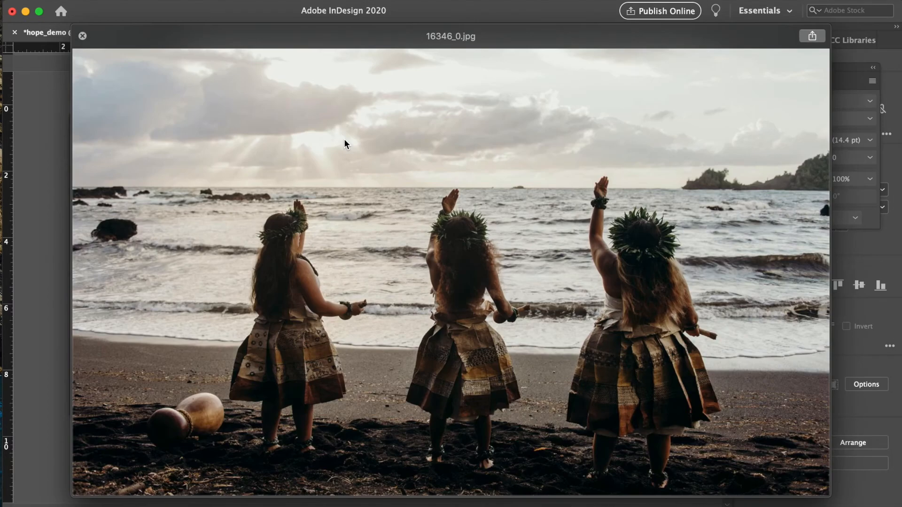
key(Down)
key(Down)
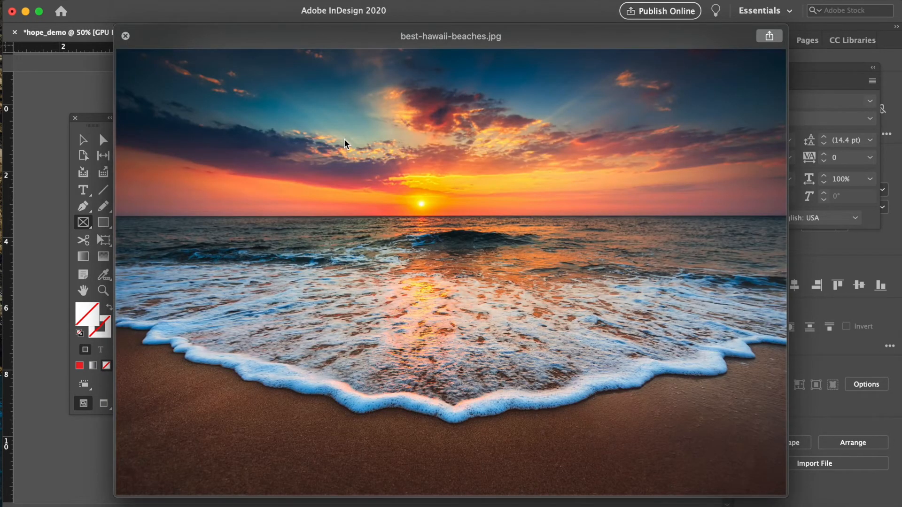
key(Down)
key(Down)
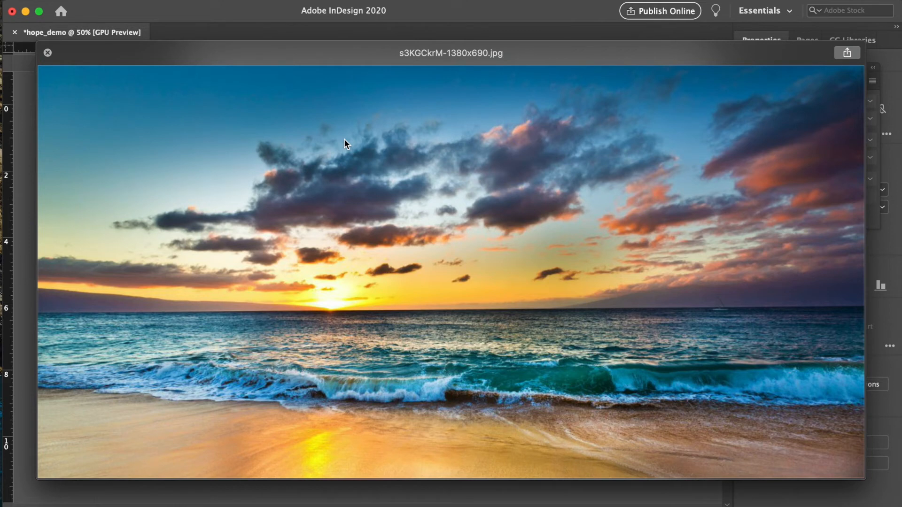
key(space)
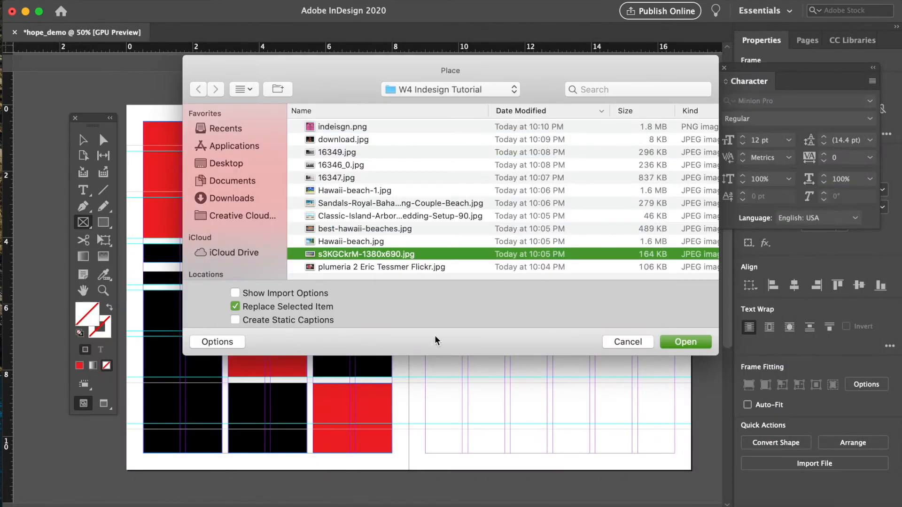
click(686, 342)
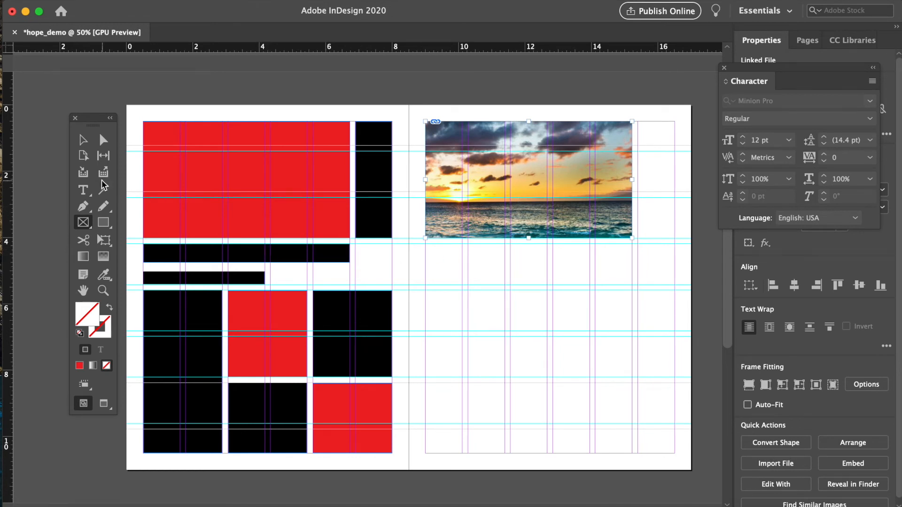
- Fit the beach photo to fill its frame proportionally
key(v)
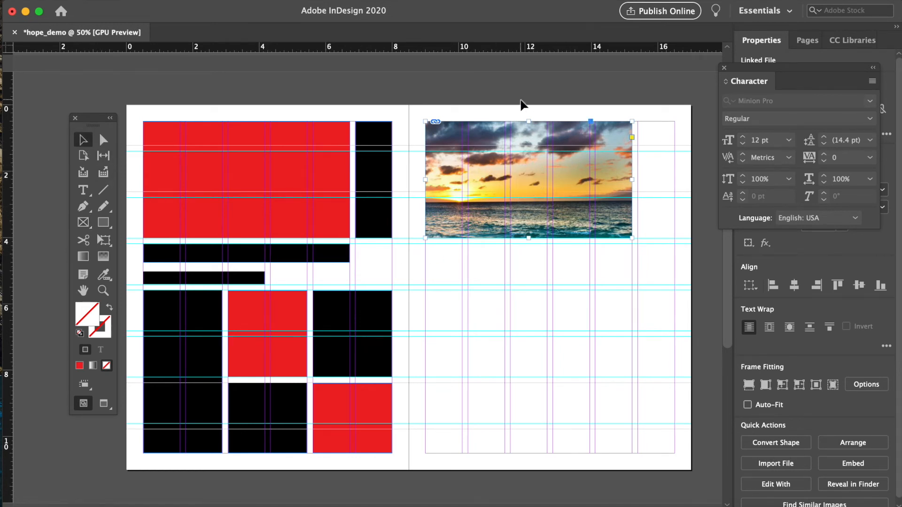
click(521, 100)
click(538, 174)
scroll(505, 216, right, 5)
click(167, 74)
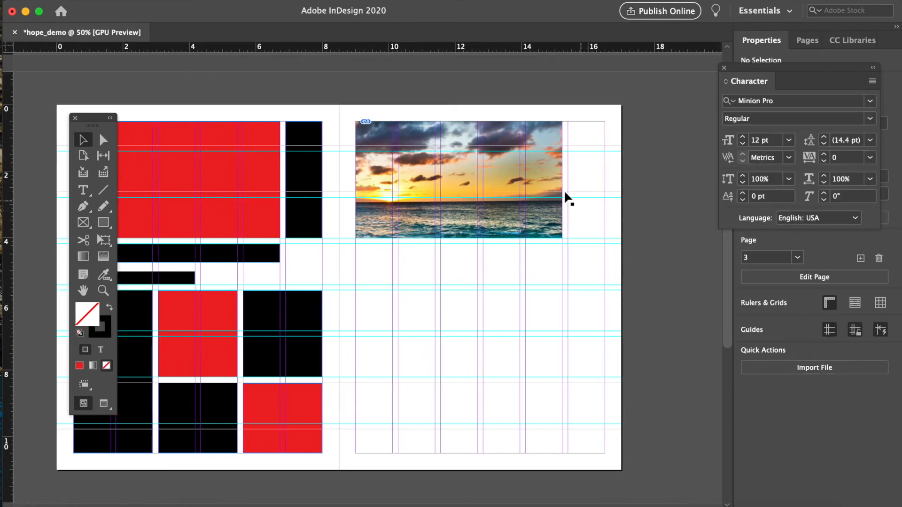
click(493, 175)
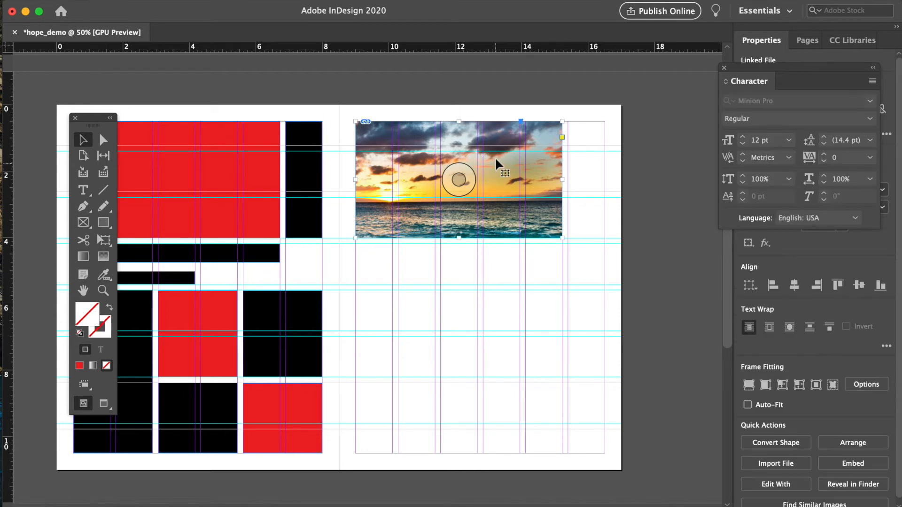
click(456, 170)
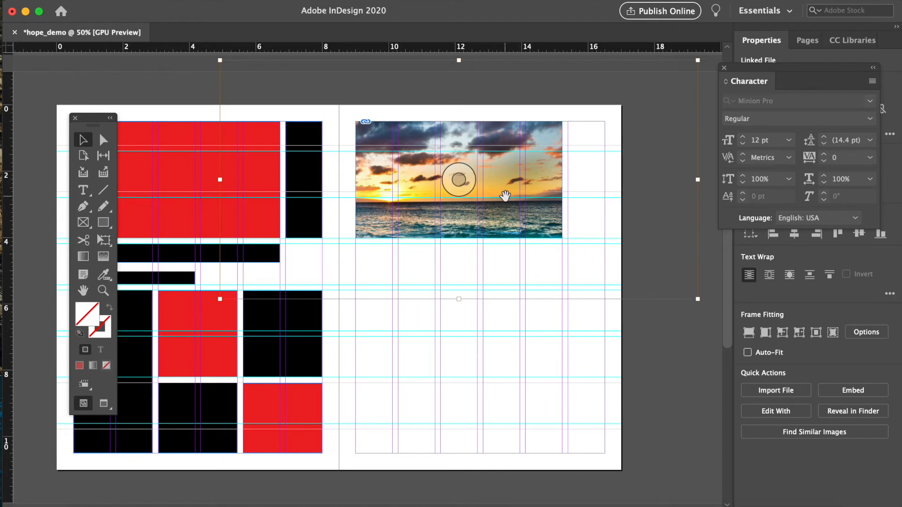
click(244, 3)
mouse_move(278, 226)
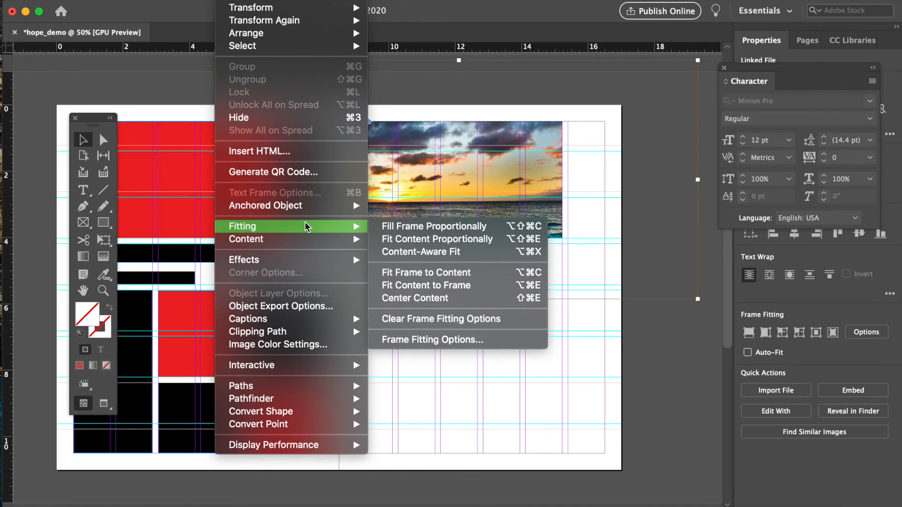
click(405, 232)
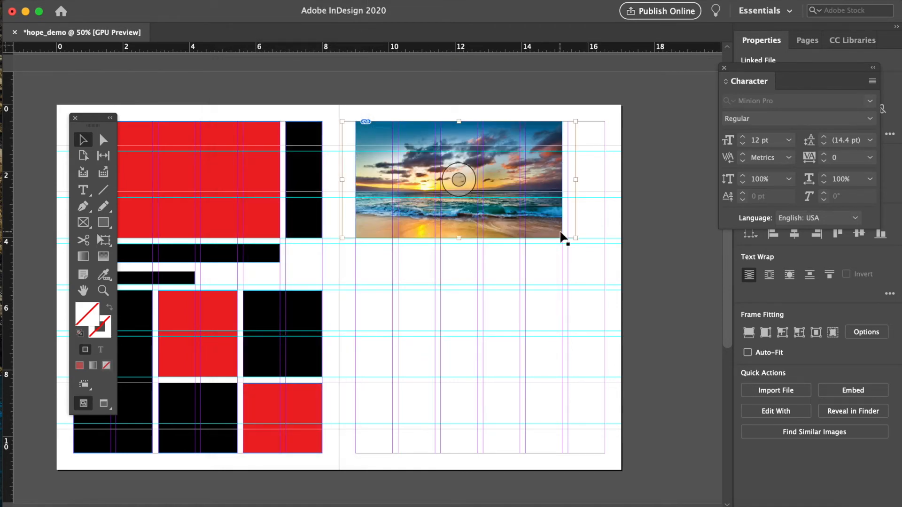
click(631, 238)
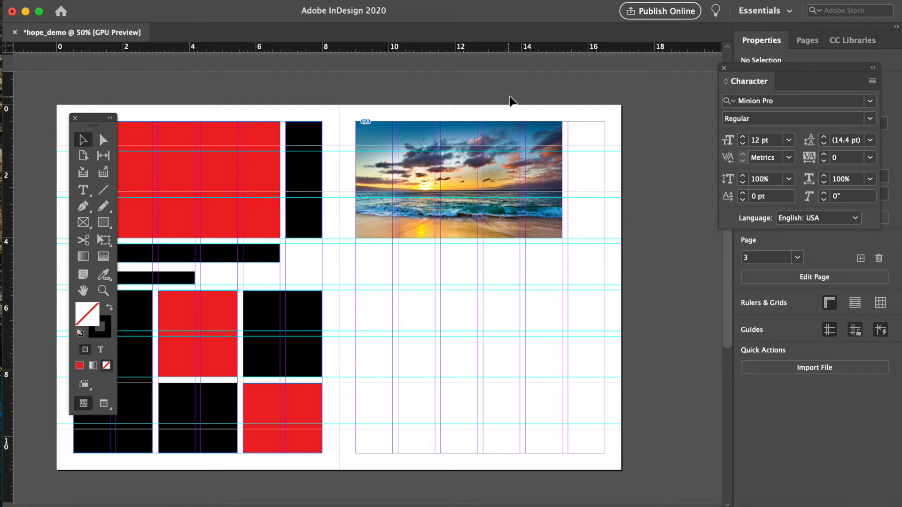
- Create a text frame below the photo and type the headline BAECATION
scroll(380, 118, left, 3)
scroll(381, 118, left, 3)
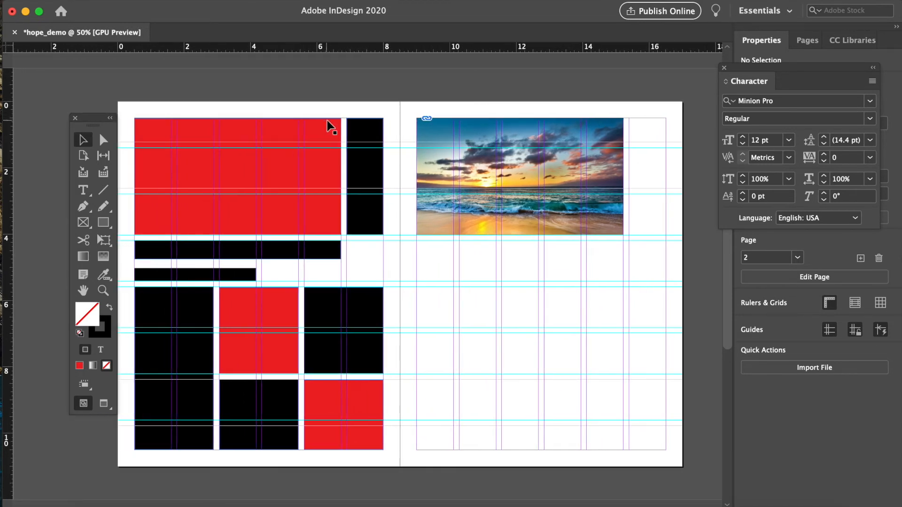
drag(109, 128, 101, 125)
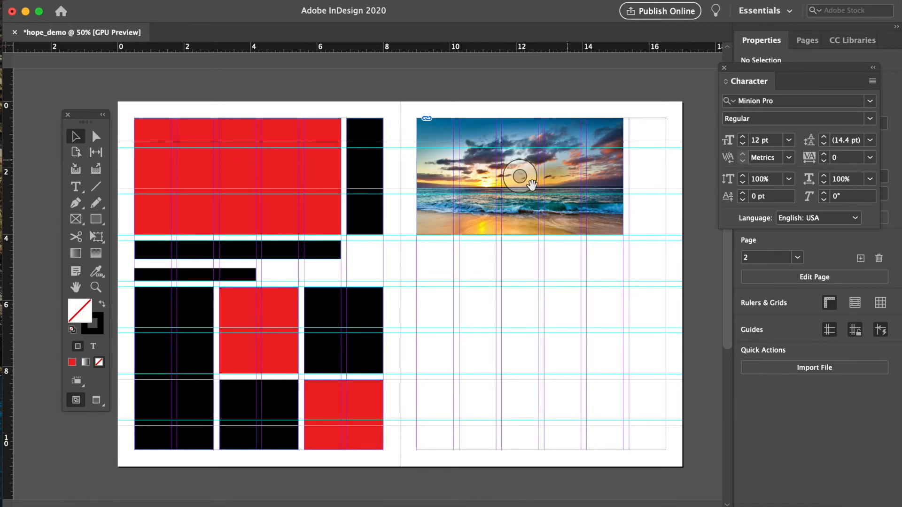
click(282, 258)
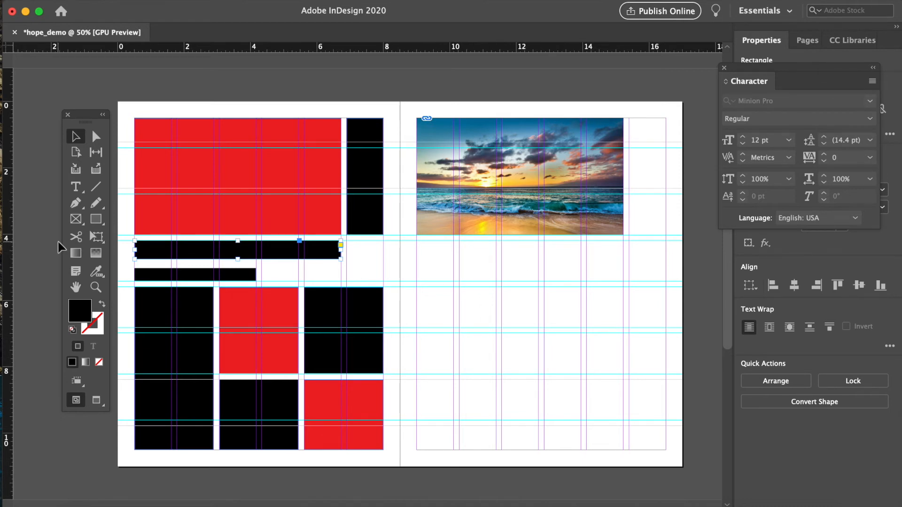
click(77, 187)
drag(417, 244, 625, 266)
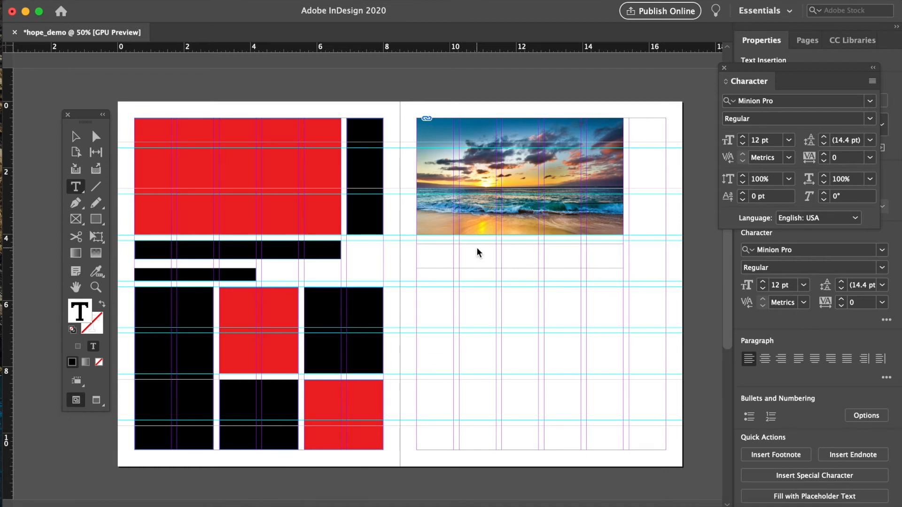
text(BAECATION)
- Set the BAECATION headline's font size to 60 pt
double_click(435, 248)
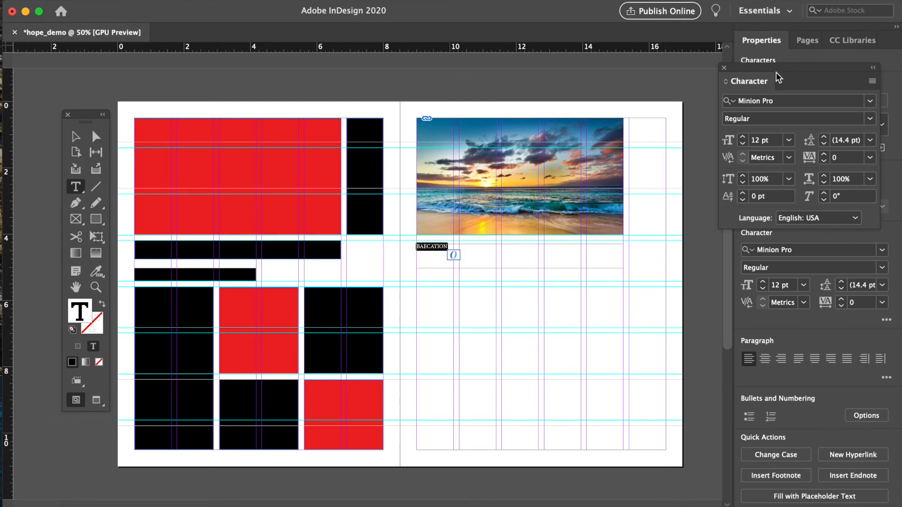
drag(766, 66, 695, 61)
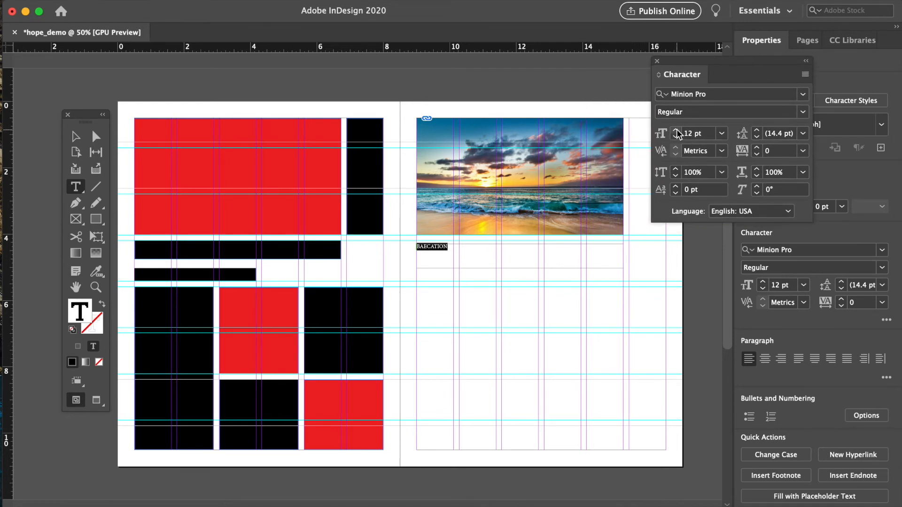
click(722, 134)
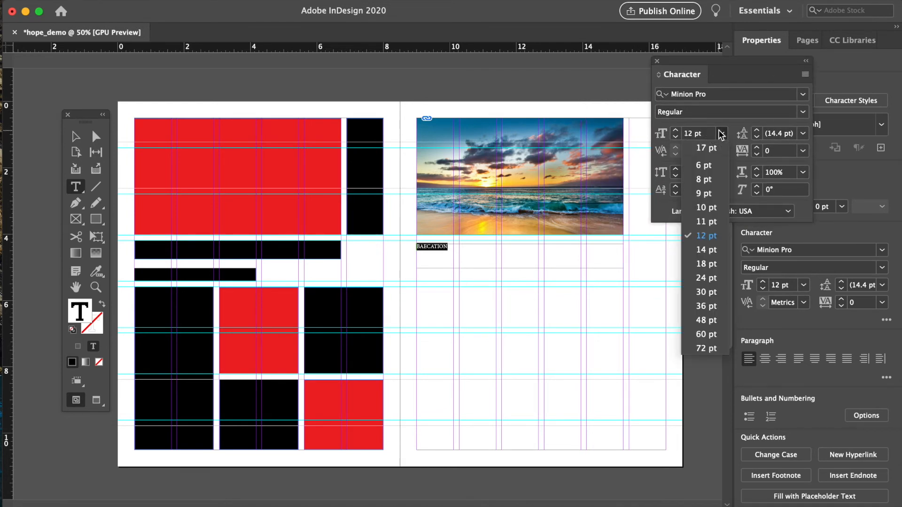
click(707, 334)
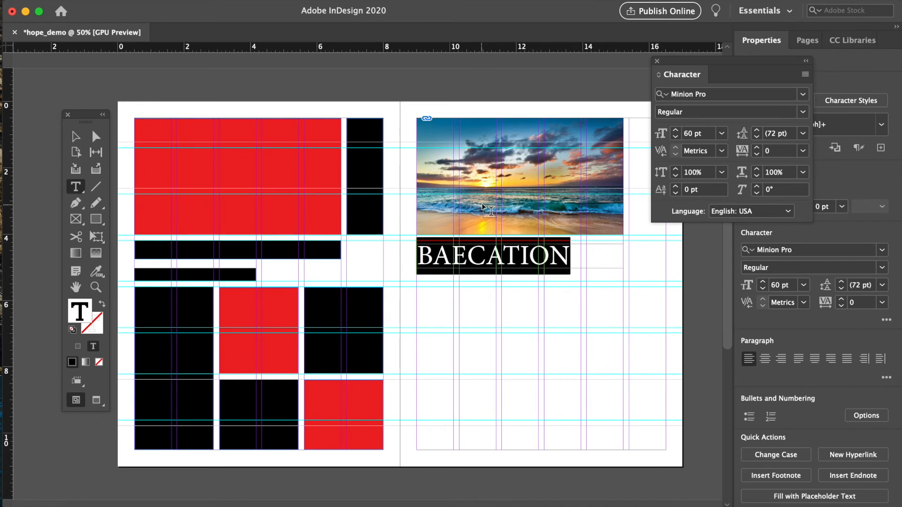
- Move the BAECATION text frame up slightly under the photo
click(75, 137)
click(161, 104)
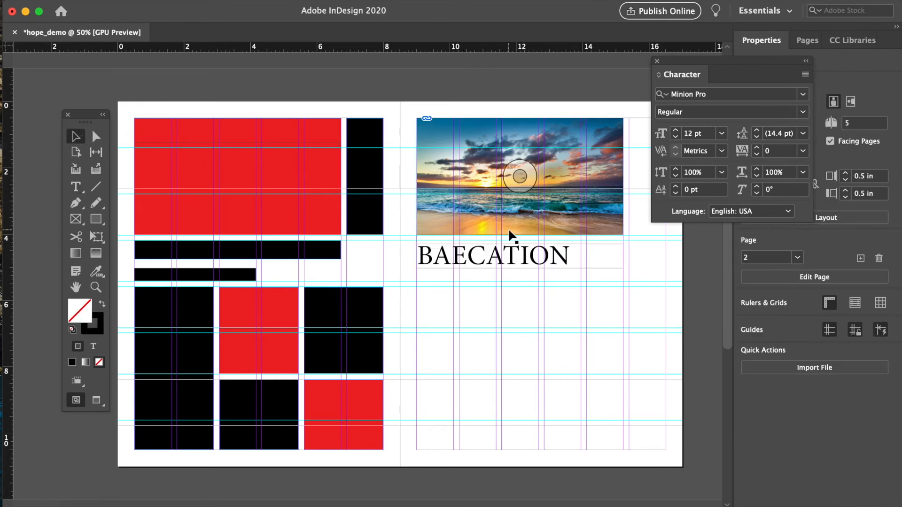
click(556, 255)
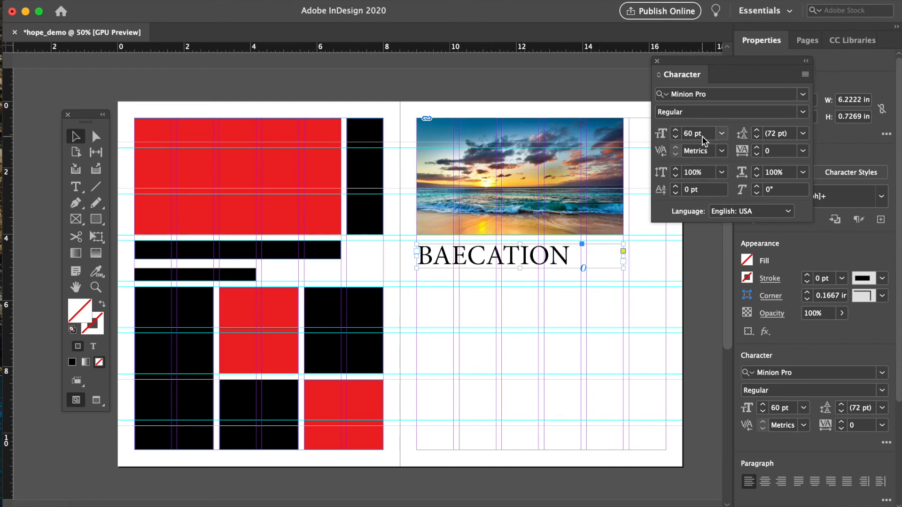
drag(502, 255, 503, 249)
click(404, 183)
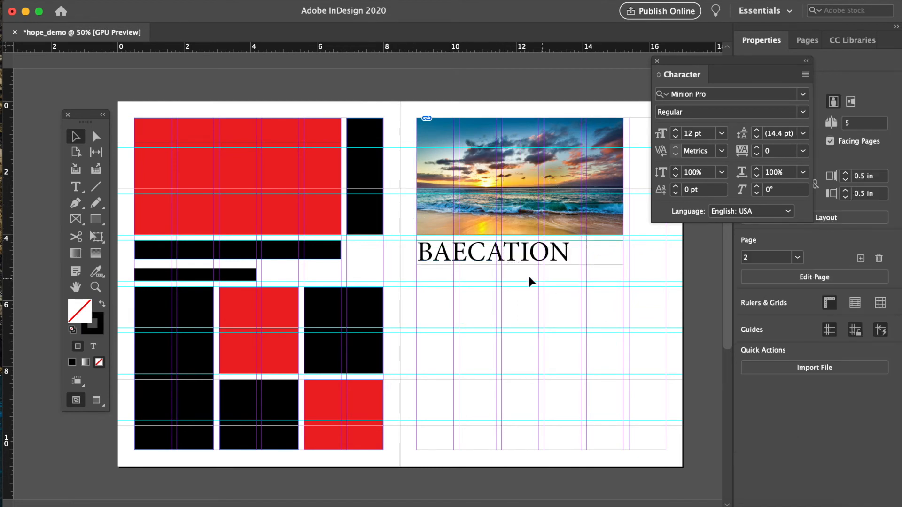
- Add a text frame below the headline containing 'Waiting for the day to takeoff'
click(75, 187)
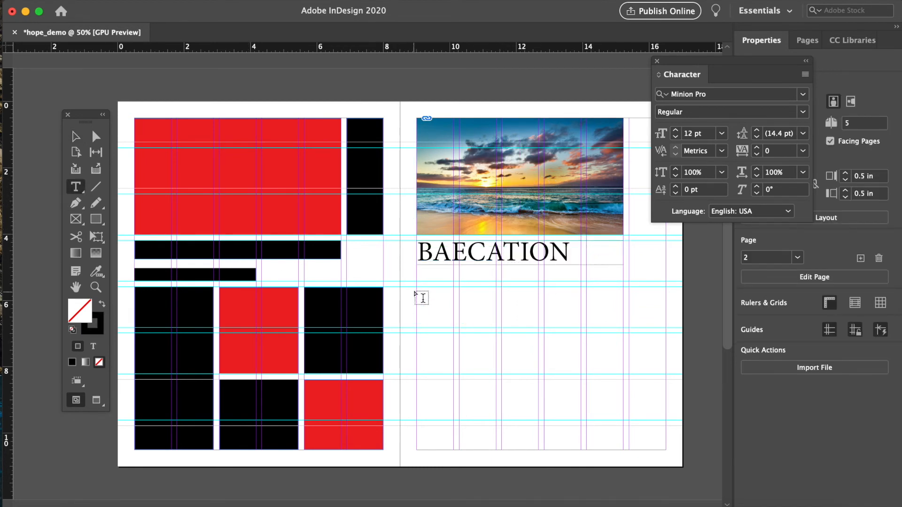
drag(416, 295, 584, 319)
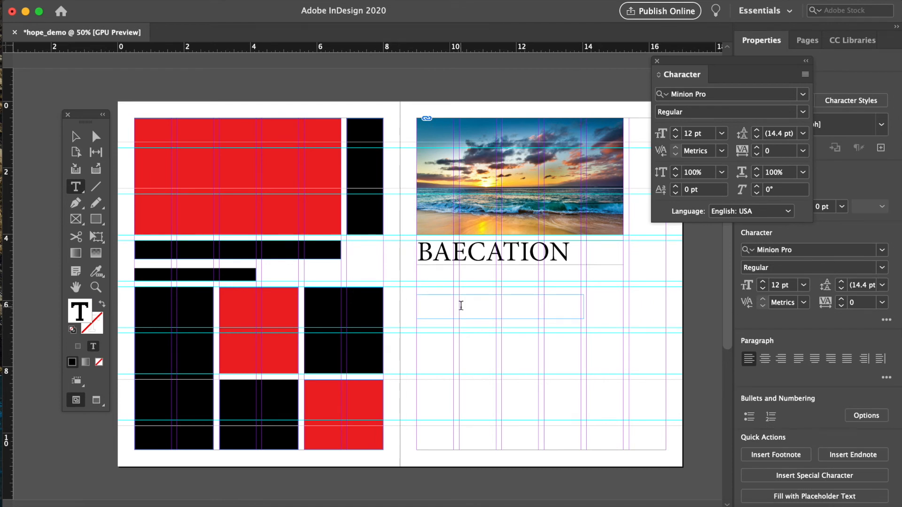
text(Waiting for the day to takeoff)
click(75, 136)
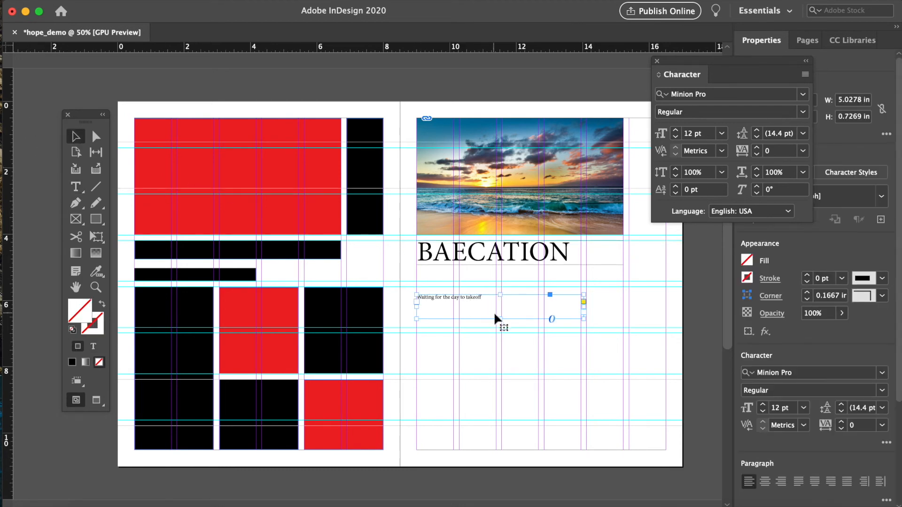
- Resize the subtitle frame to about 3.3 by 0.475 in and move it directly beneath the headline
drag(503, 319, 503, 310)
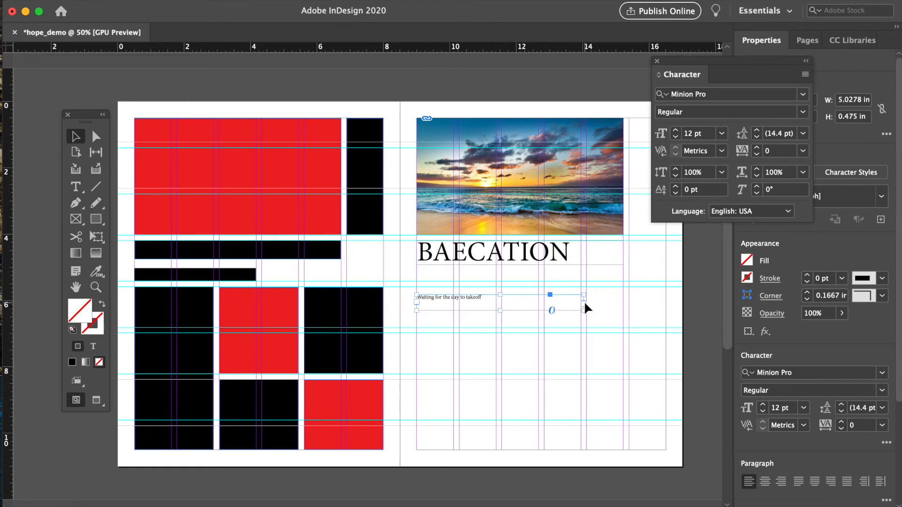
drag(582, 301, 526, 302)
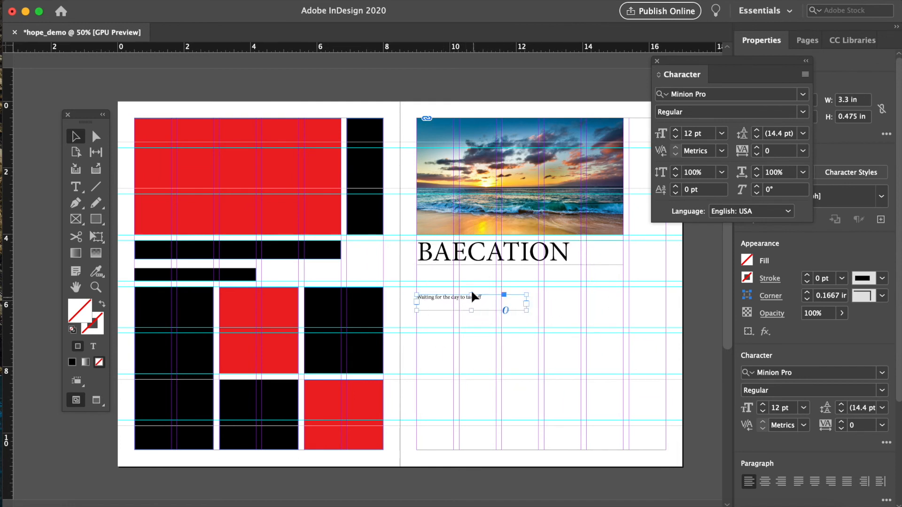
drag(444, 297, 445, 271)
- Nudge the BAECATION headline frame slightly and deselect everything
click(563, 262)
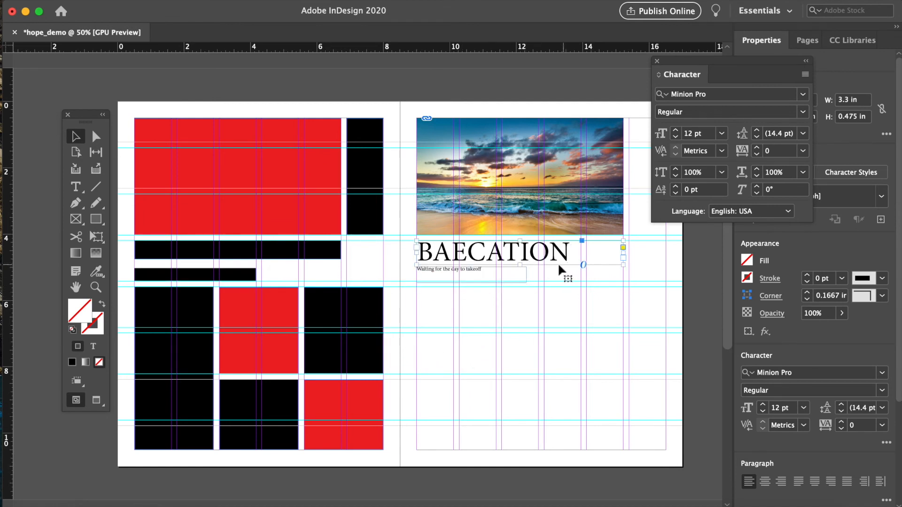
drag(515, 261, 521, 263)
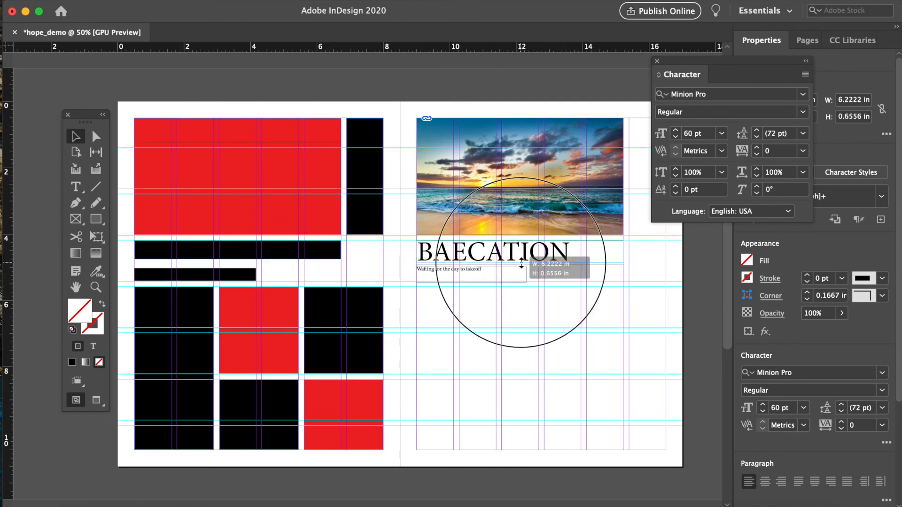
key(super+shift+a)
key(super+equal)
key(super+equal)
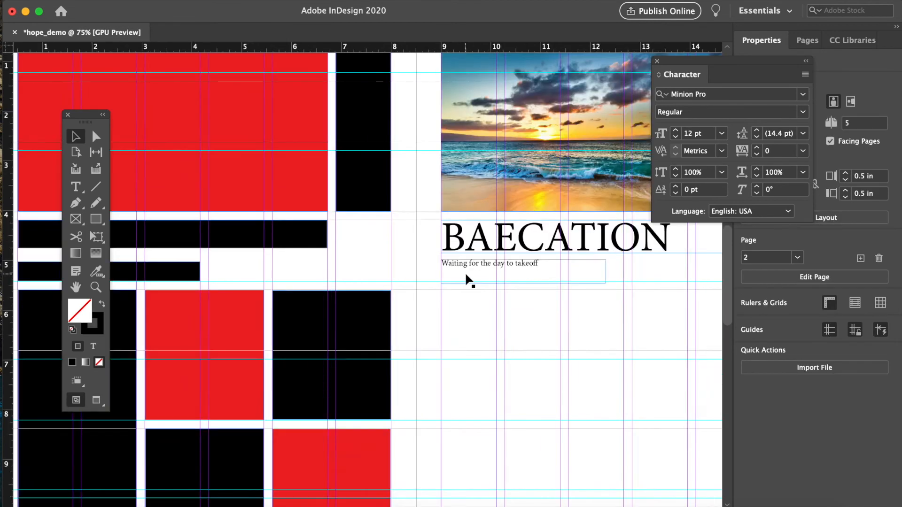
- Set the subtitle's font size to 24 pt
scroll(450, 272, right, 5)
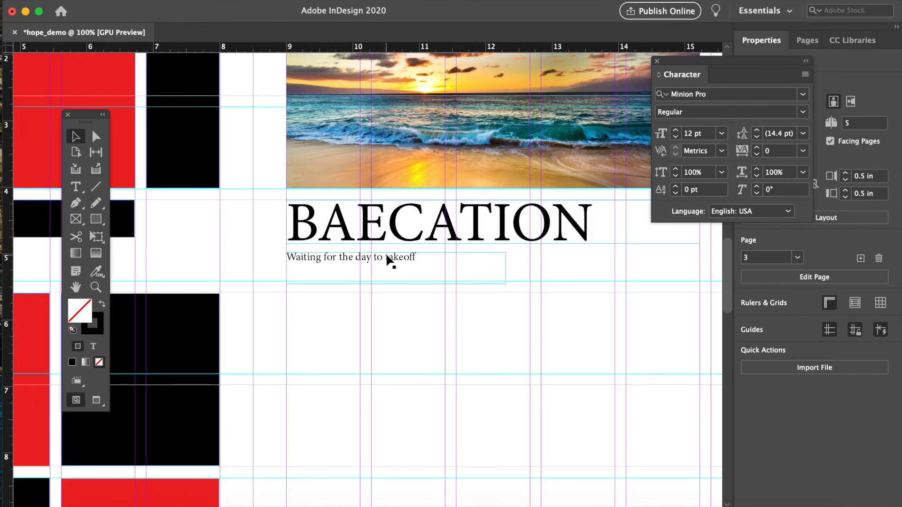
click(443, 253)
click(722, 133)
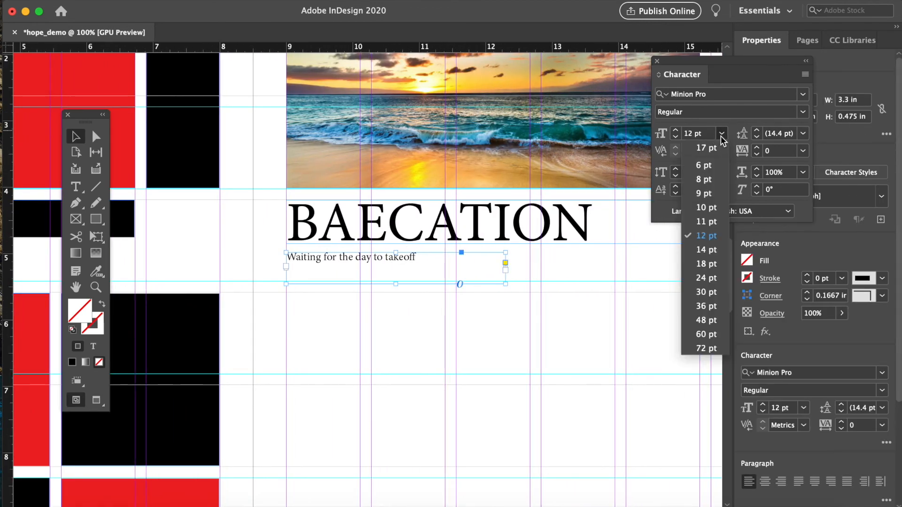
click(703, 278)
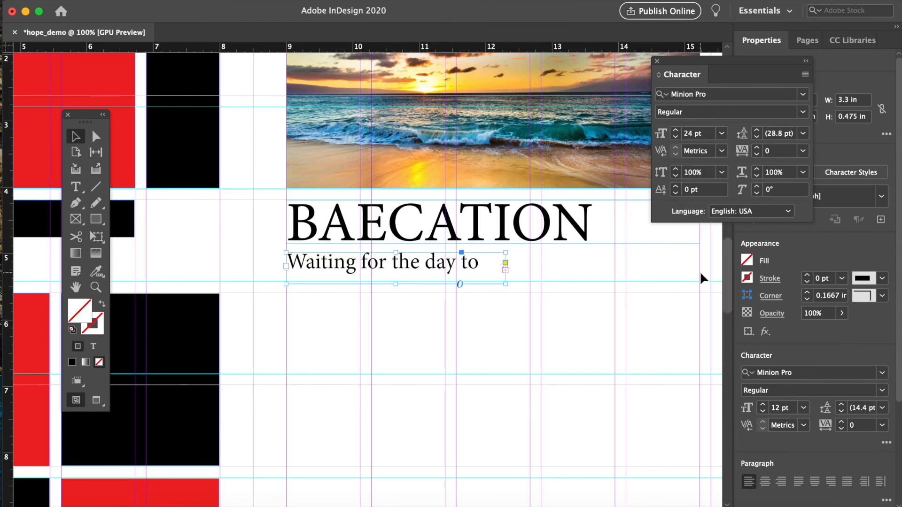
click(505, 264)
click(506, 270)
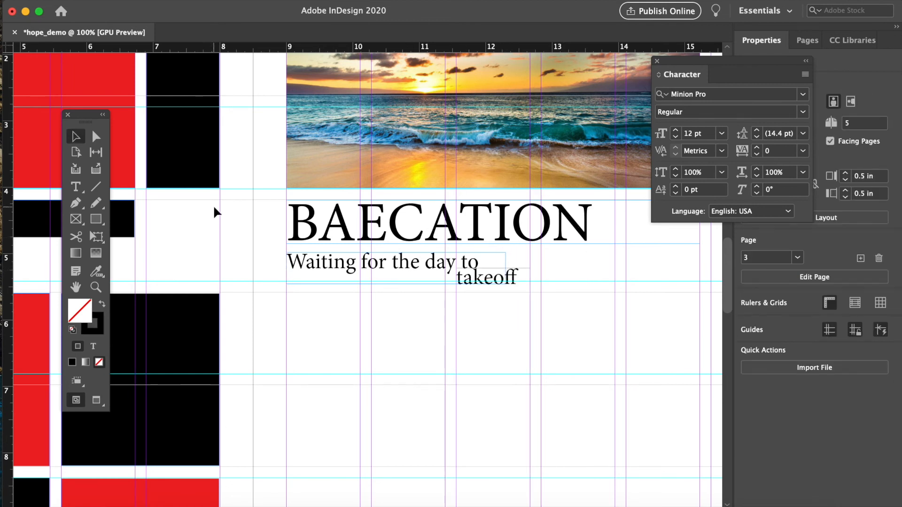
key(super+z)
key(Escape)
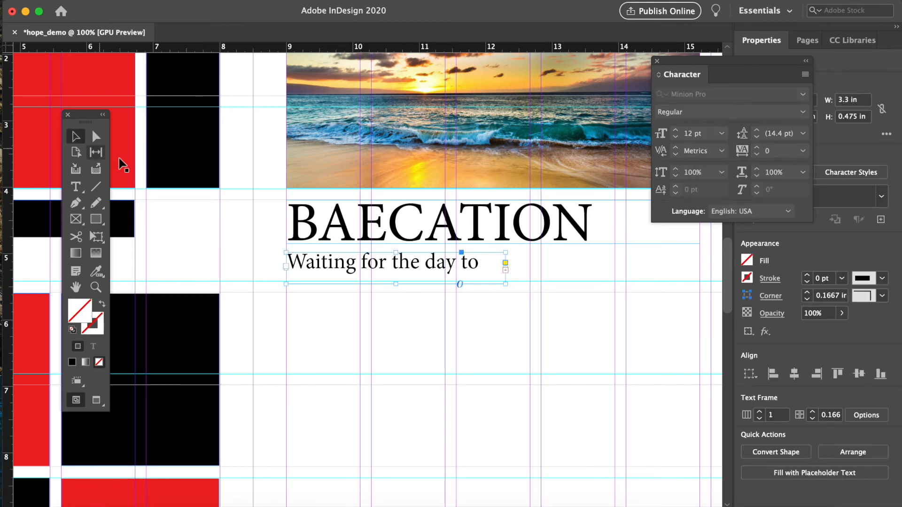
- Widen the subtitle frame to about 4.82 in so the whole line fits, and reposition it beneath the headline
drag(505, 284, 606, 285)
click(266, 258)
drag(353, 262, 327, 268)
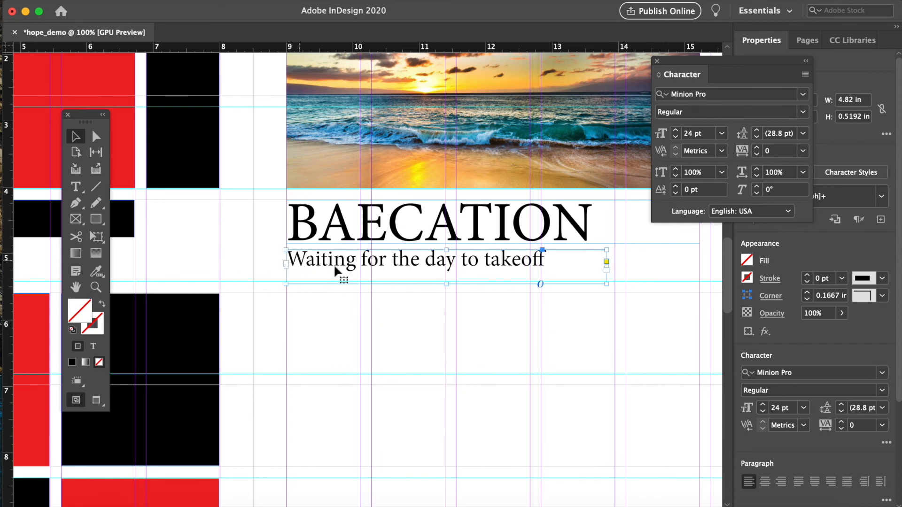
- Append eight periods after 'takeoff' in the subtitle text
double_click(525, 269)
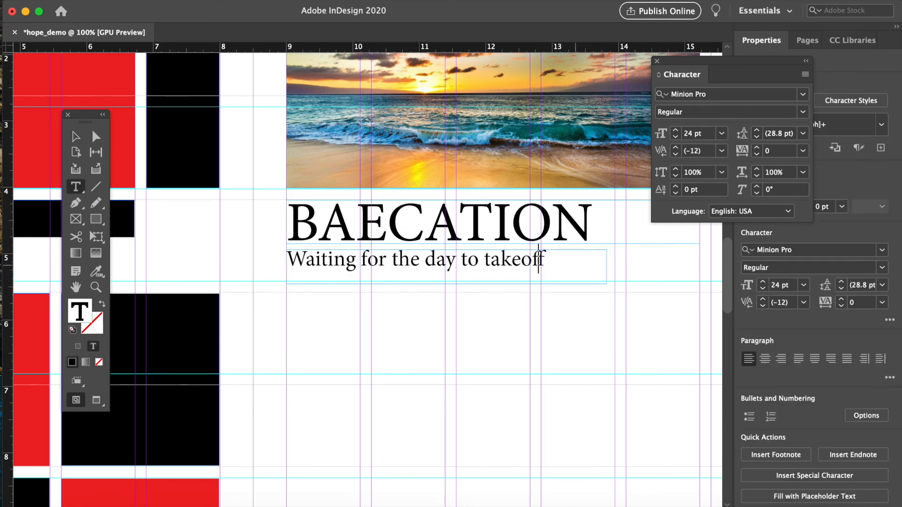
text(........)
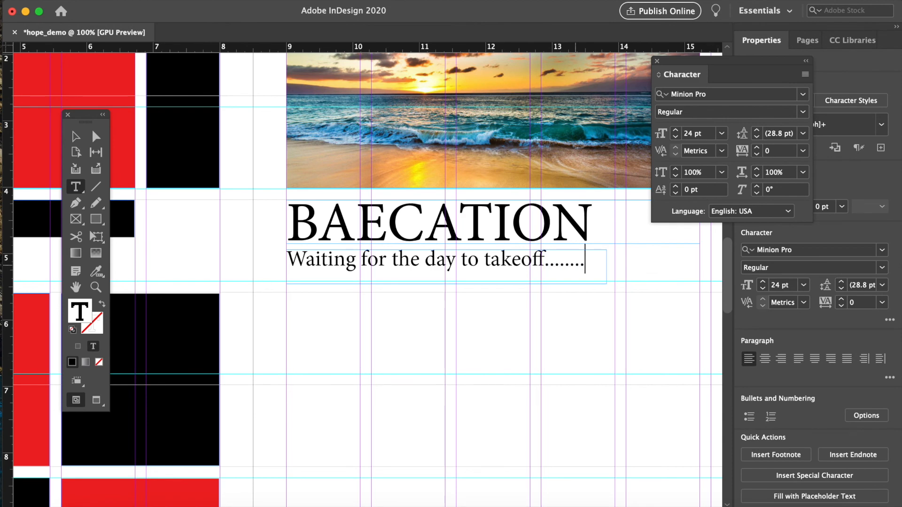
click(75, 136)
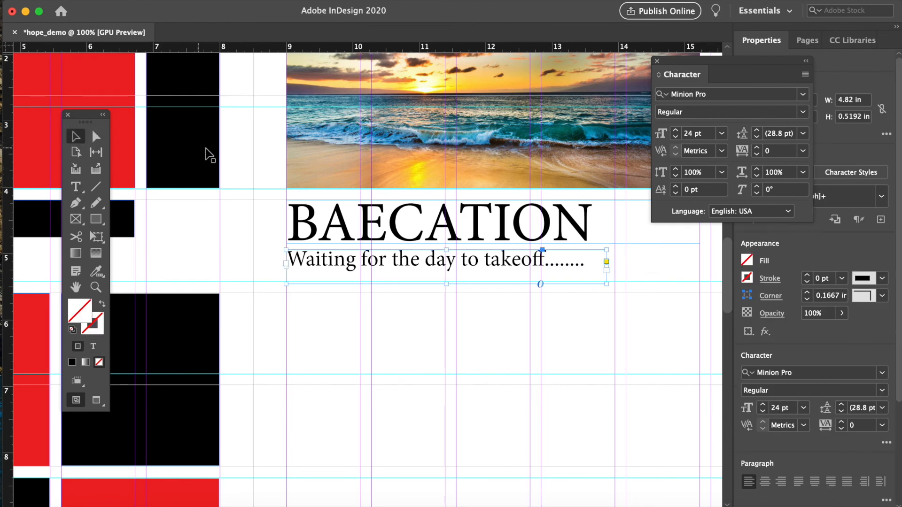
- Nudge the subtitle frame down three increments and deselect it
click(240, 149)
key(super+minus)
key(super+minus)
key(super+minus)
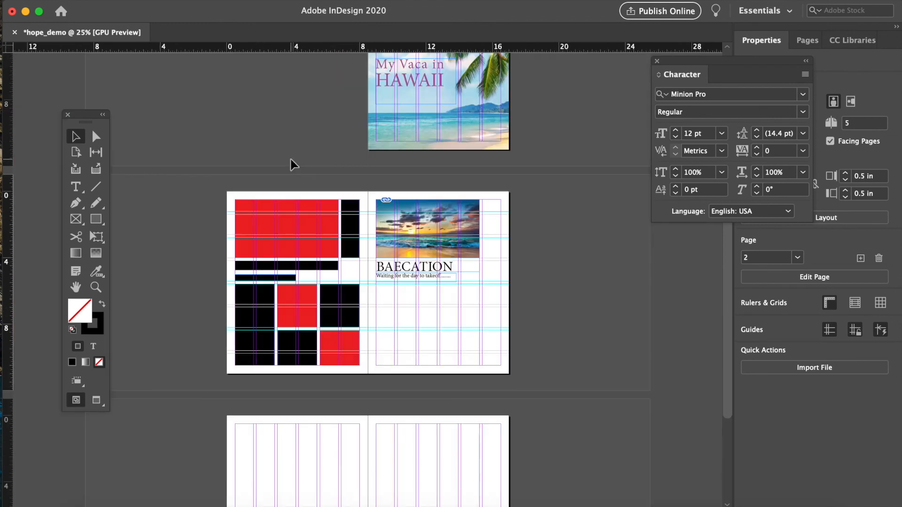
click(390, 278)
key(Down)
key(Down)
key(Down)
key(Down)
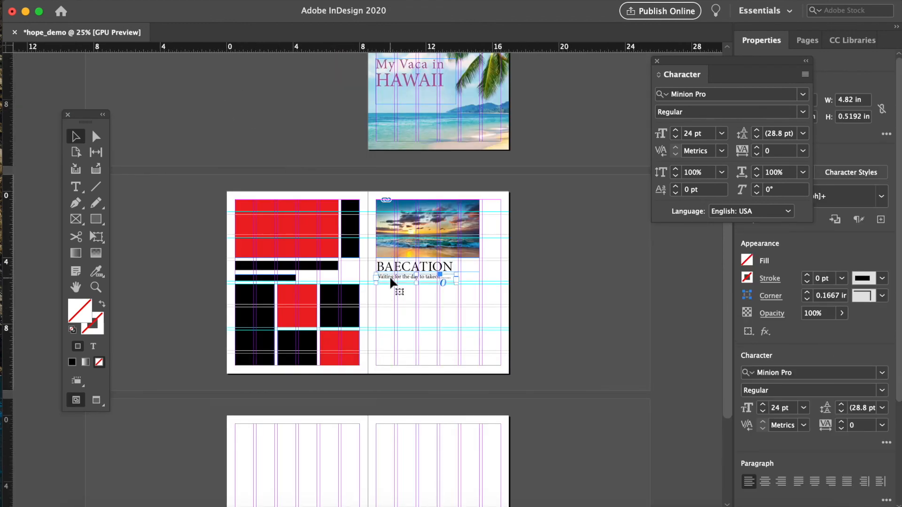
click(539, 273)
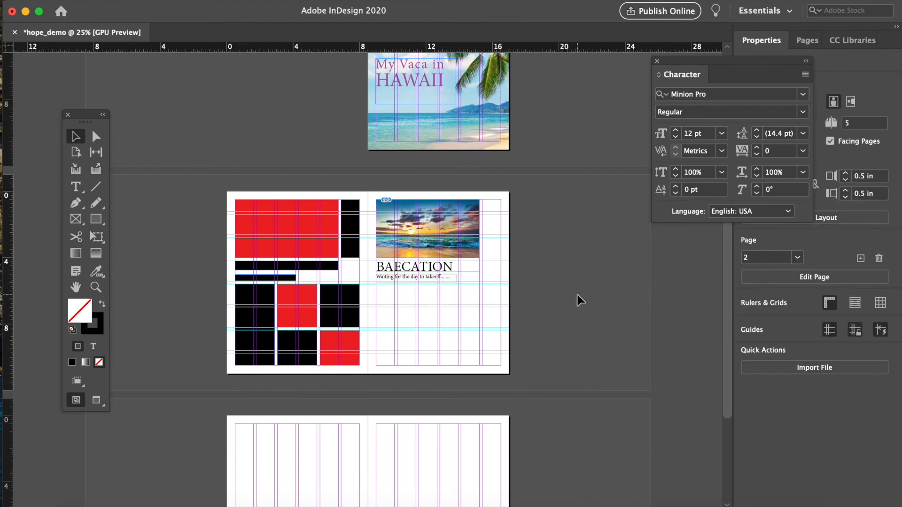
- Try a text frame filled with placeholder text in the first column below the subtitle, then undo it
key(super+equal)
scroll(578, 296, down, 1)
scroll(578, 296, left, 1)
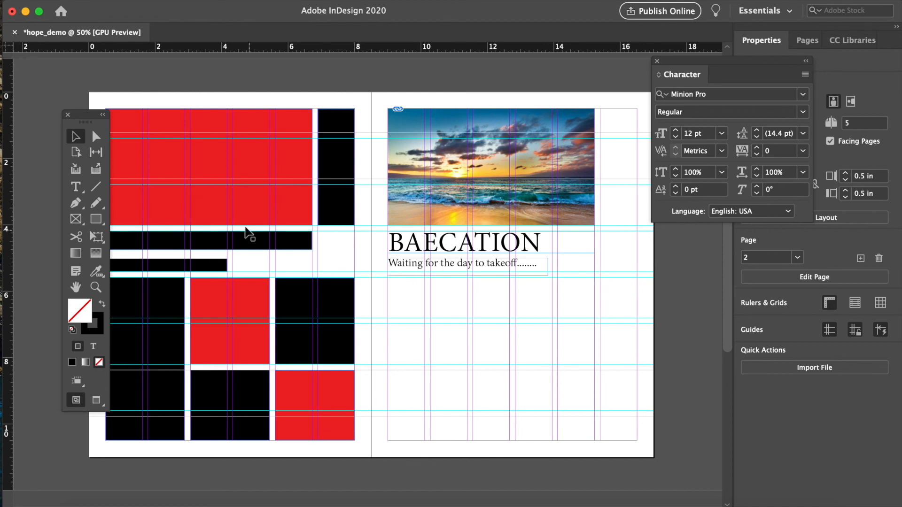
click(75, 186)
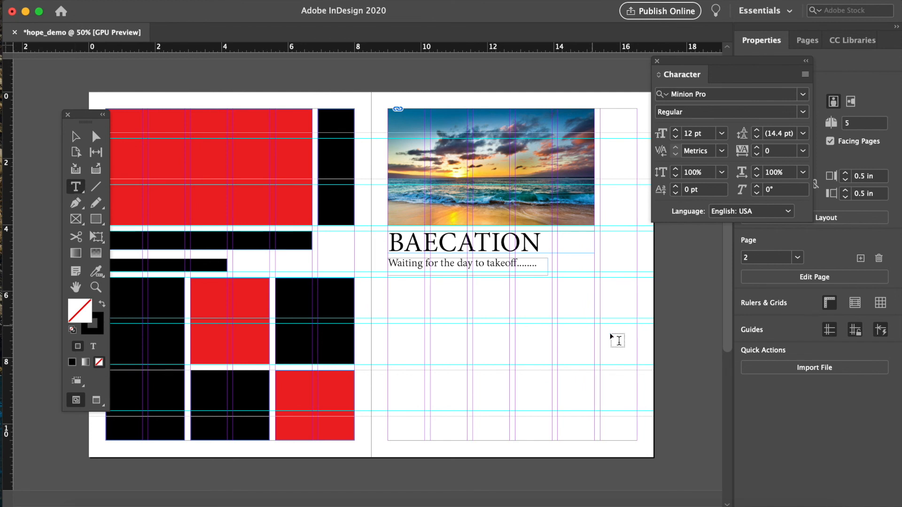
drag(388, 283, 398, 291)
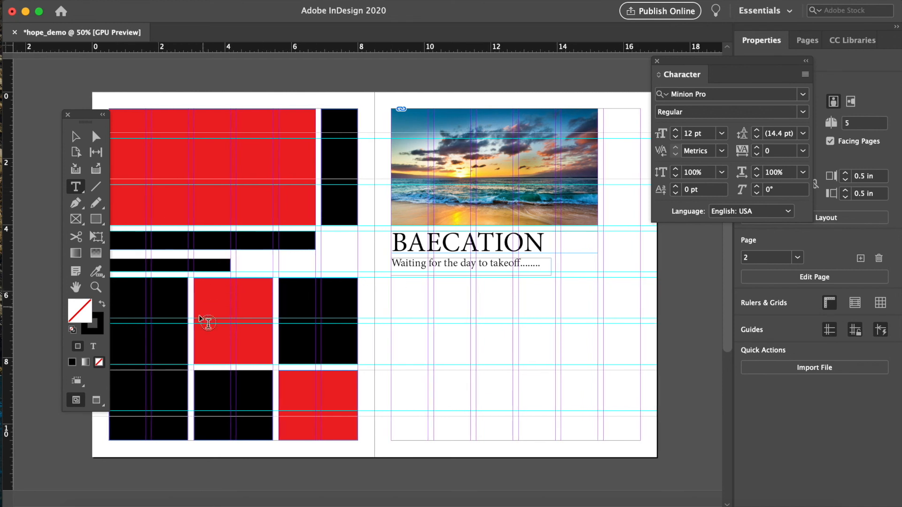
scroll(285, 334, left, 2)
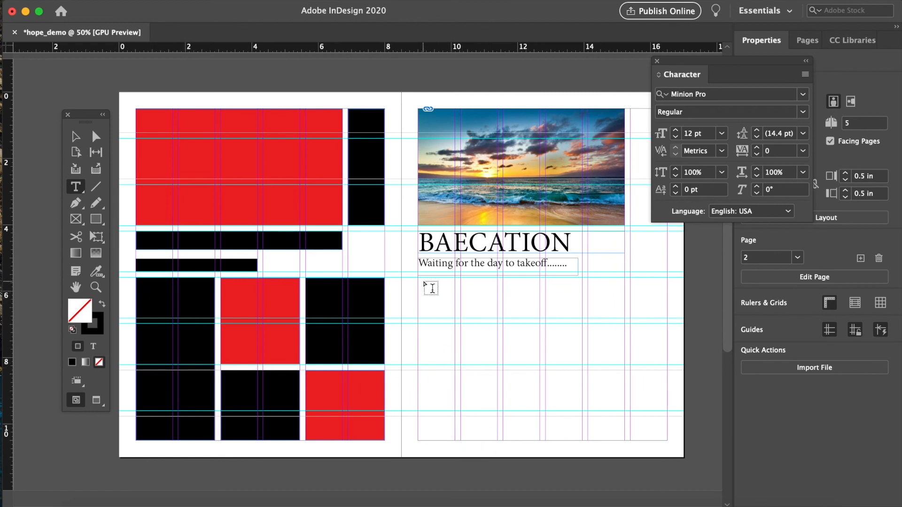
drag(423, 278, 501, 441)
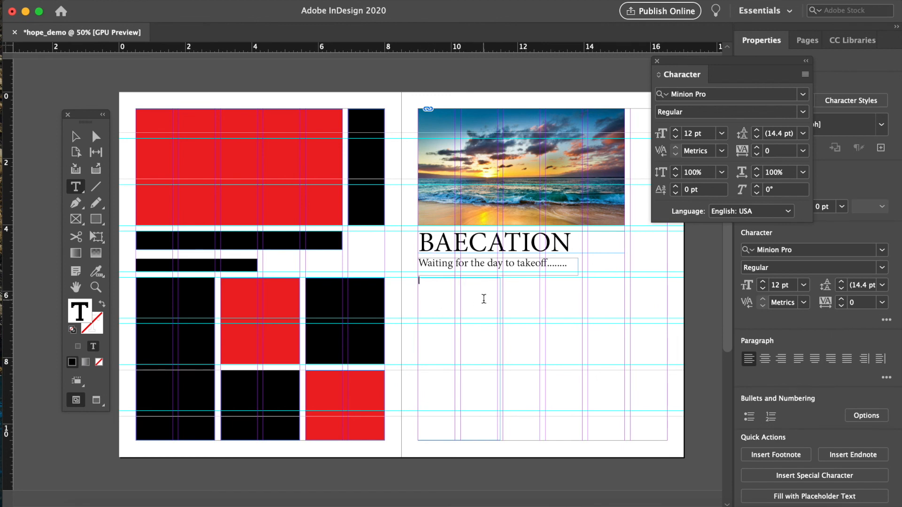
scroll(484, 300, right, 1)
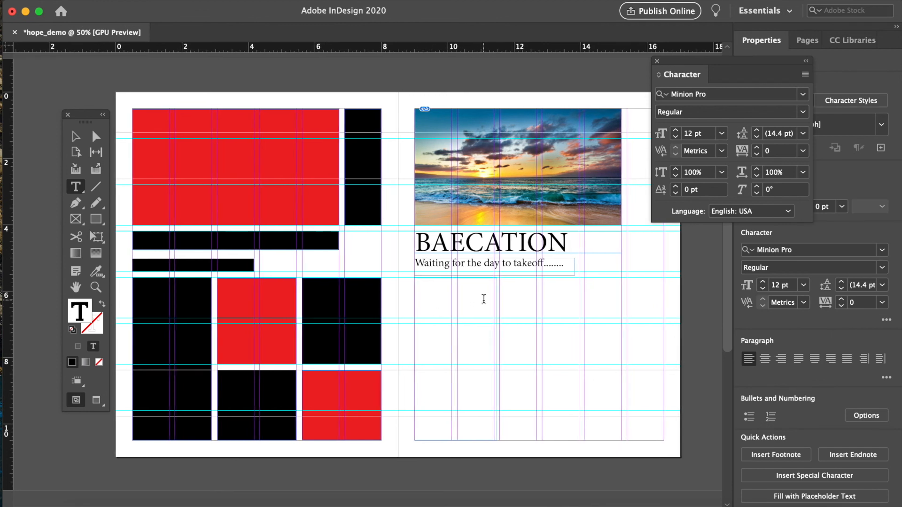
scroll(484, 299, right, 1)
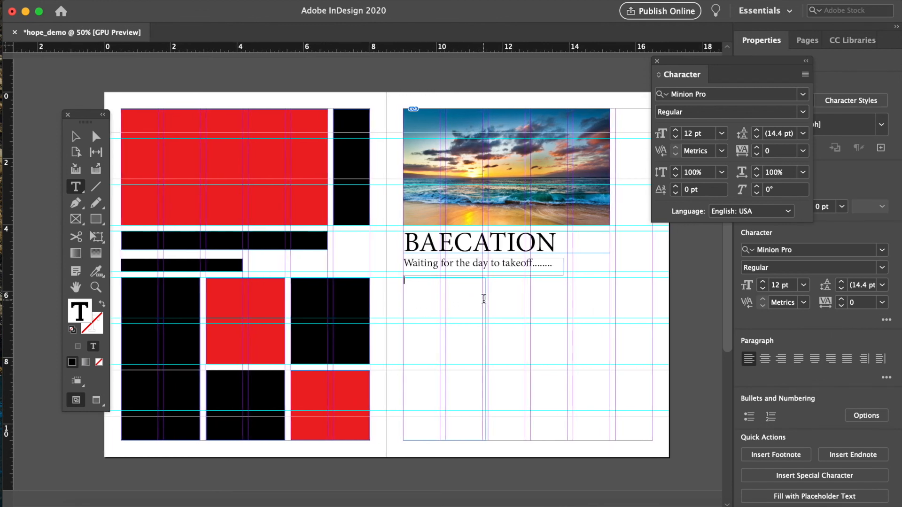
click(192, 1)
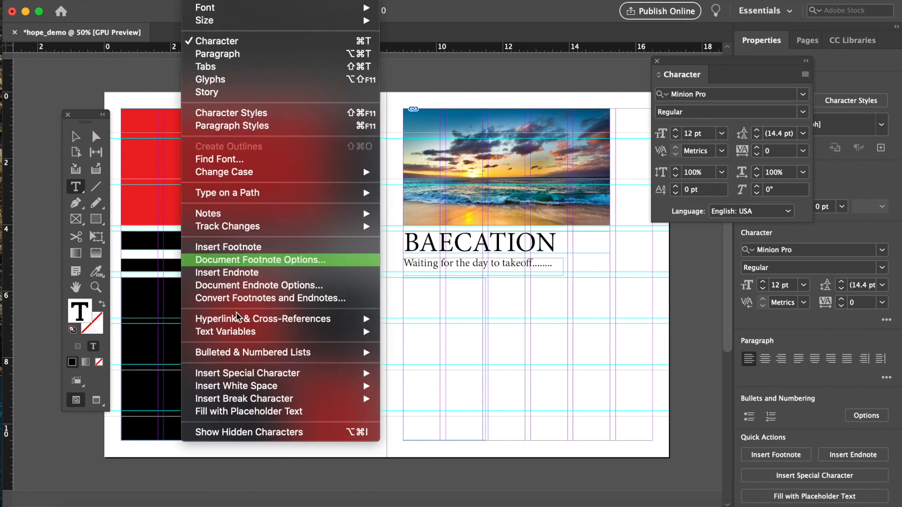
click(250, 412)
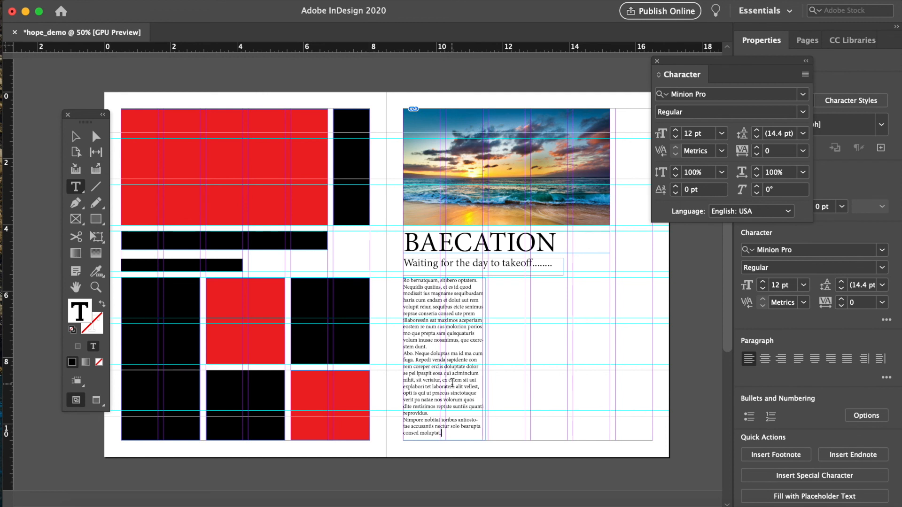
key(super+z)
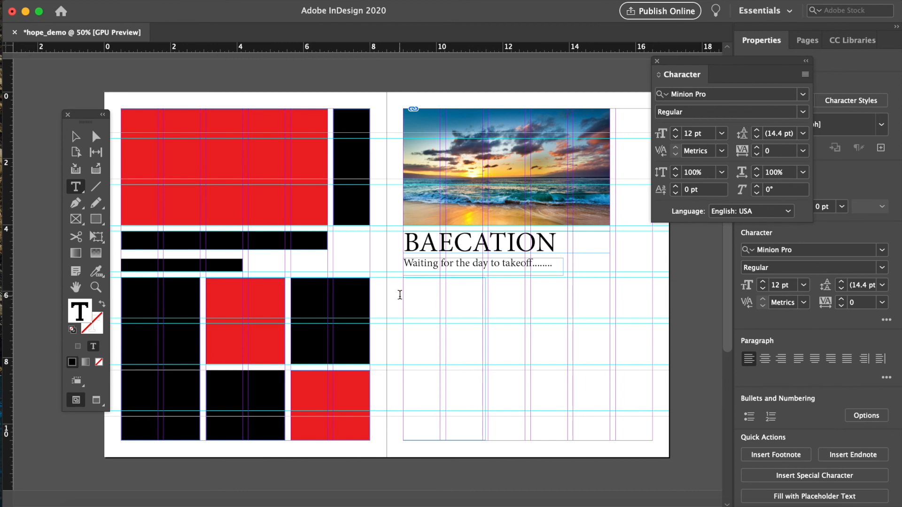
key(super+z)
- Draw a text frame in the first column from below the subtitle to the bottom margin and fill it with placeholder text
drag(404, 278, 484, 441)
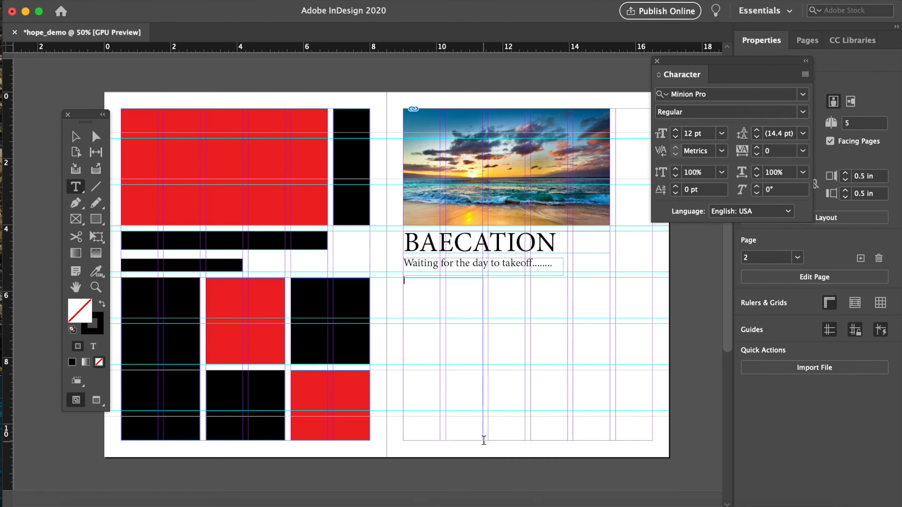
click(200, 4)
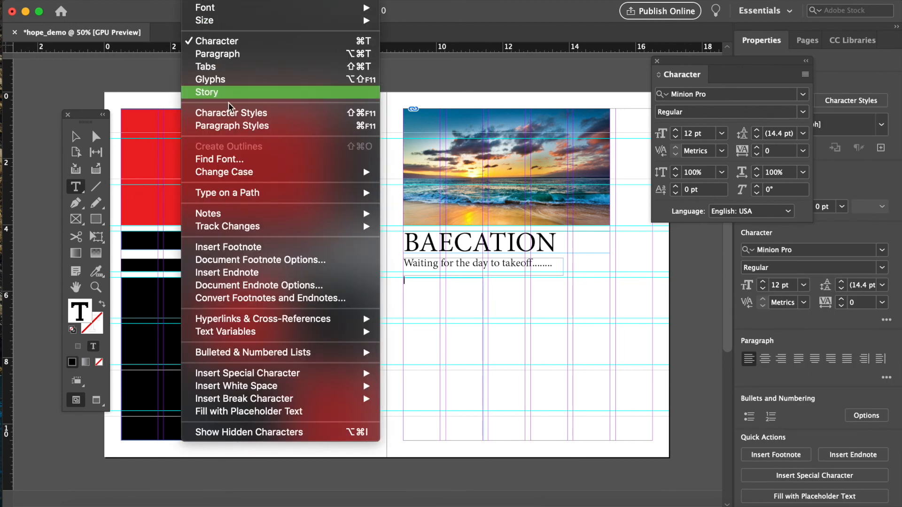
click(257, 412)
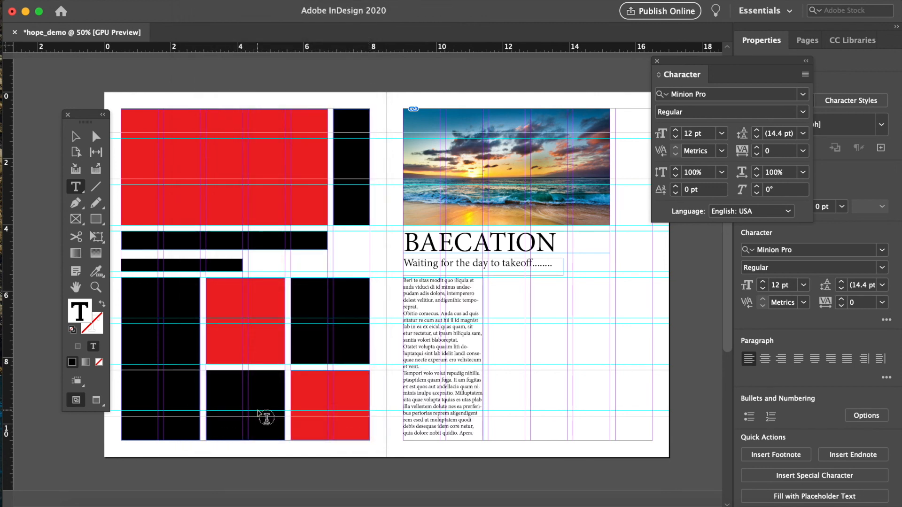